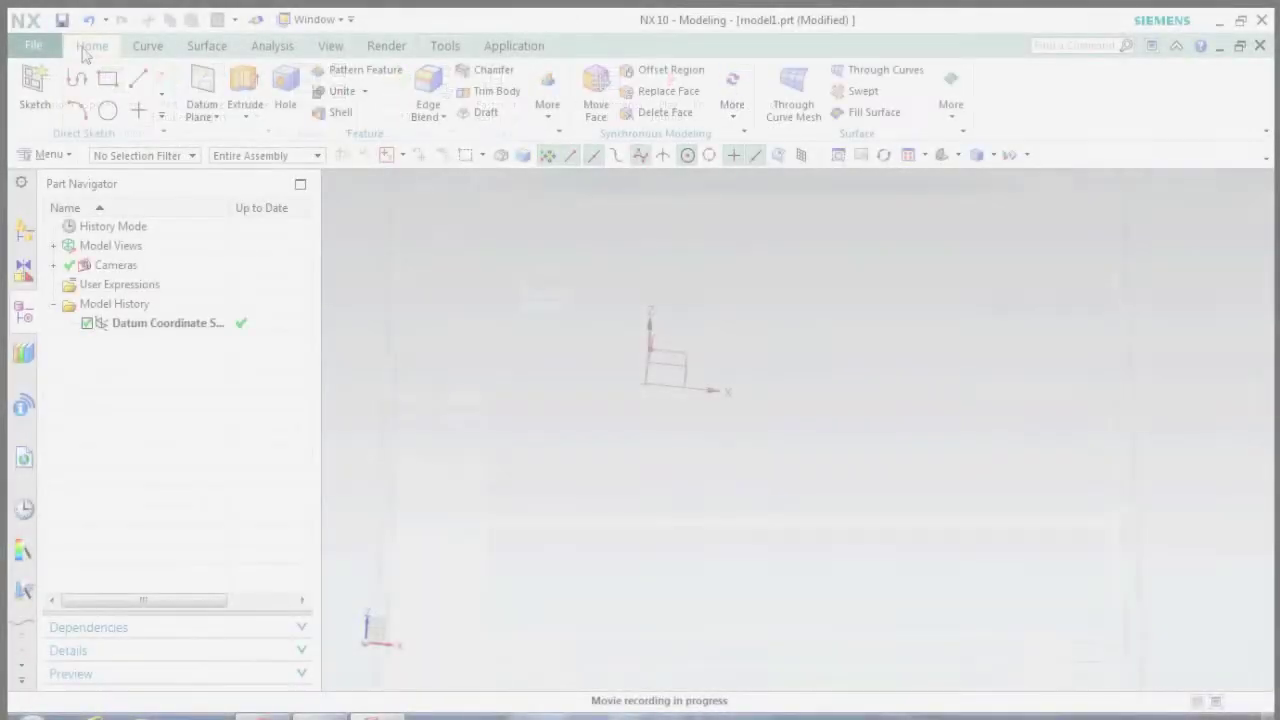
Create Sketch (1) on the datum XY plane
click(33, 104)
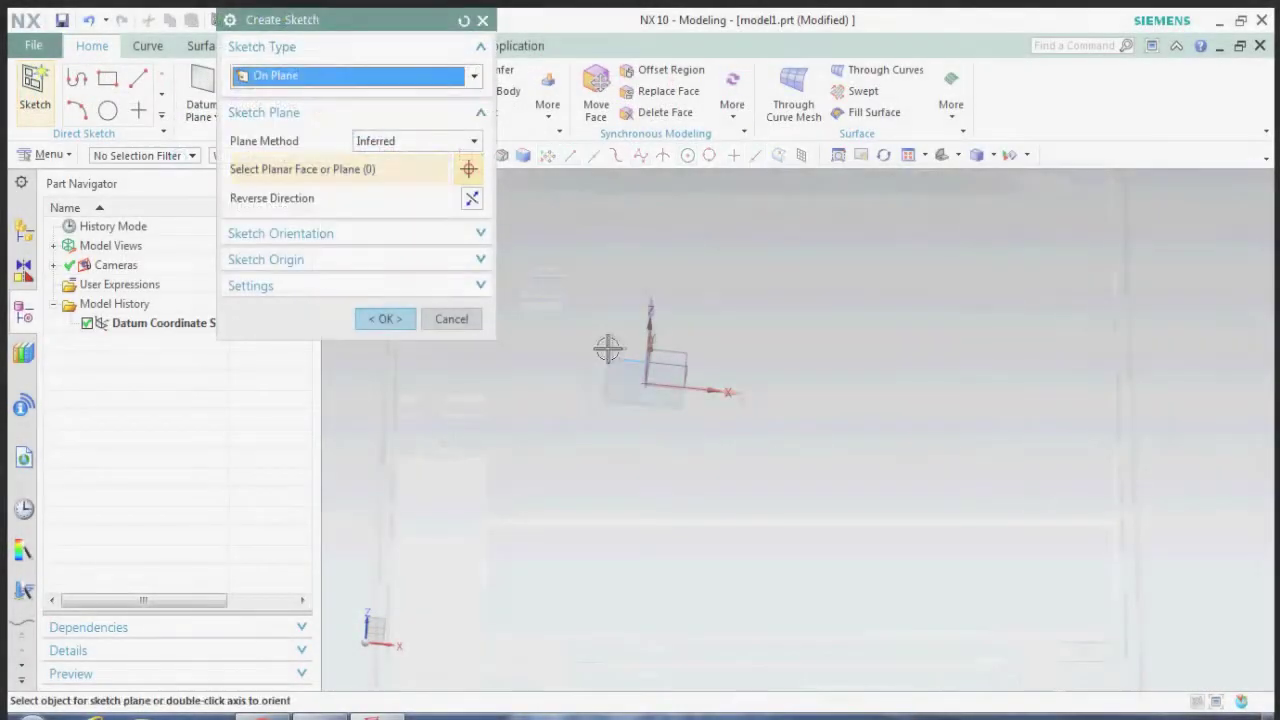
click(632, 400)
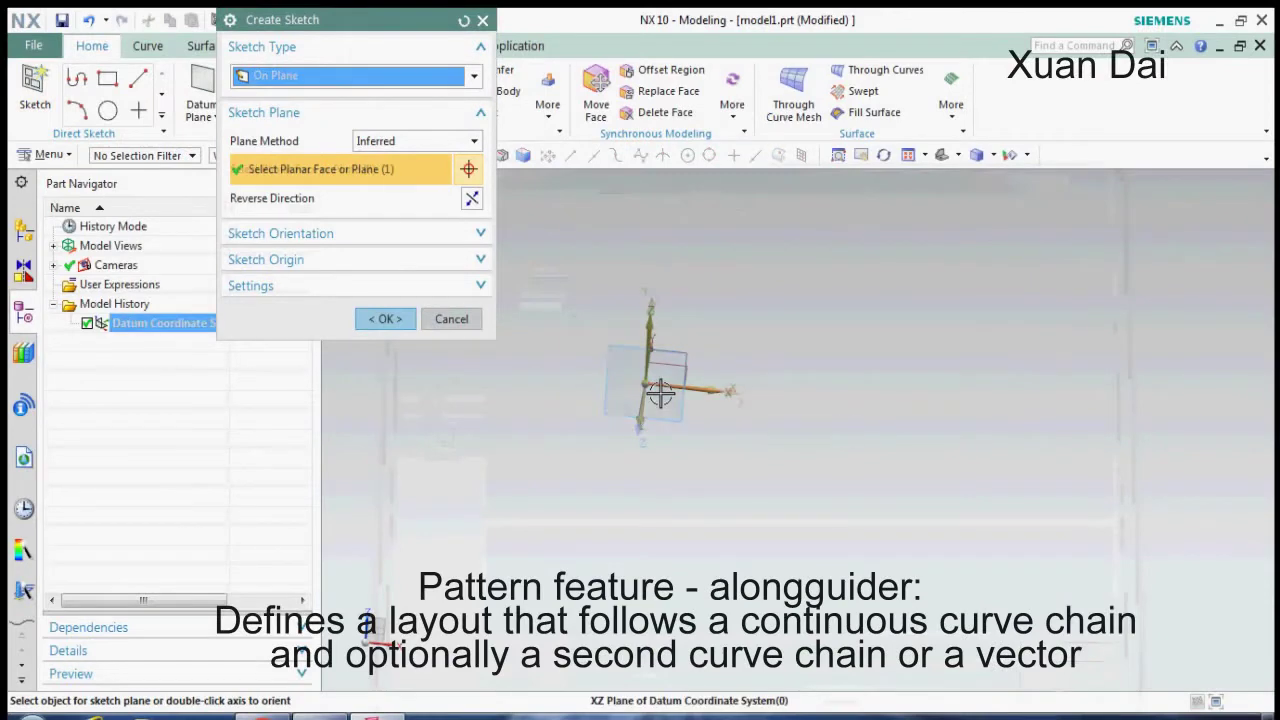
click(390, 319)
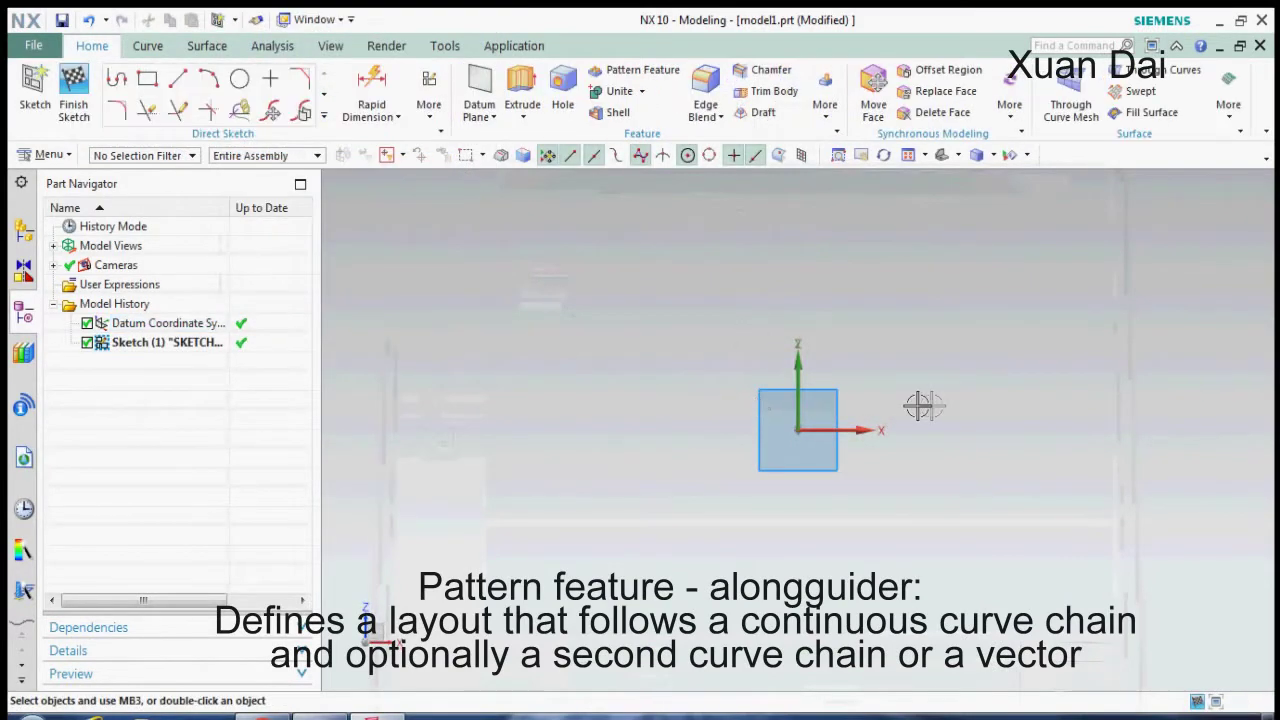
Draw a line from the sketch origin along the X axis
key(l)
click(797, 430)
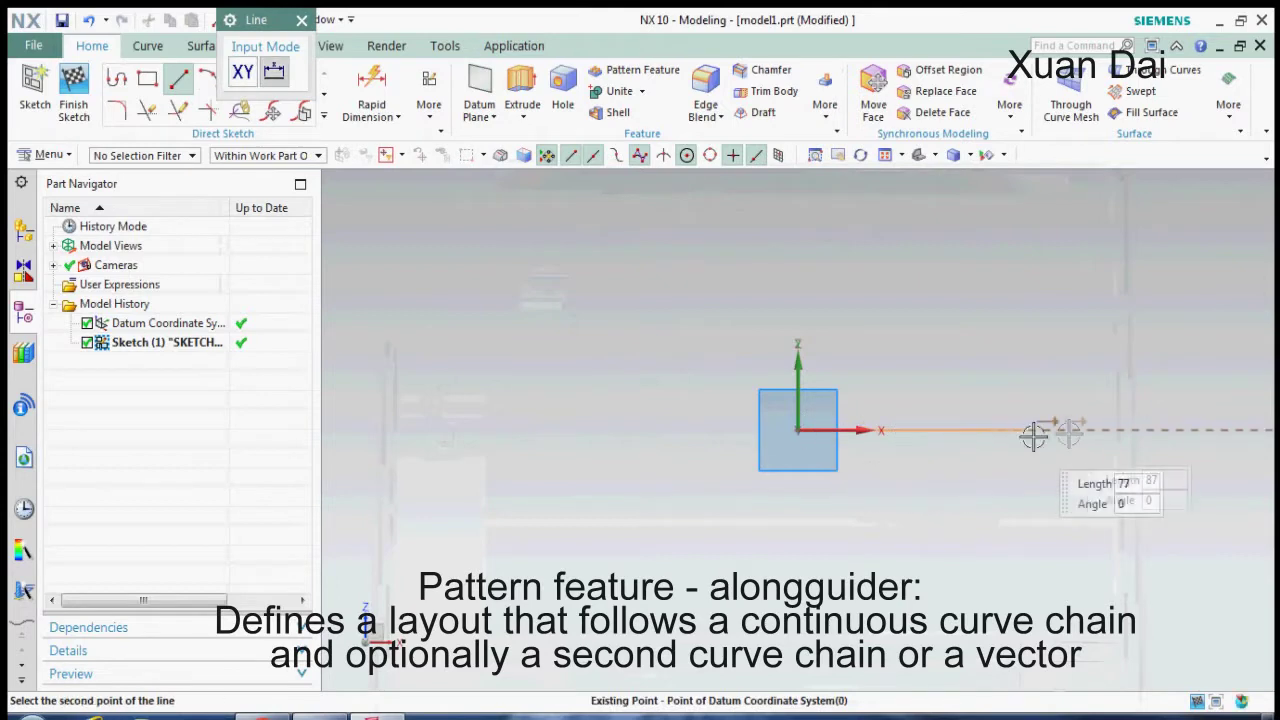
click(1110, 430)
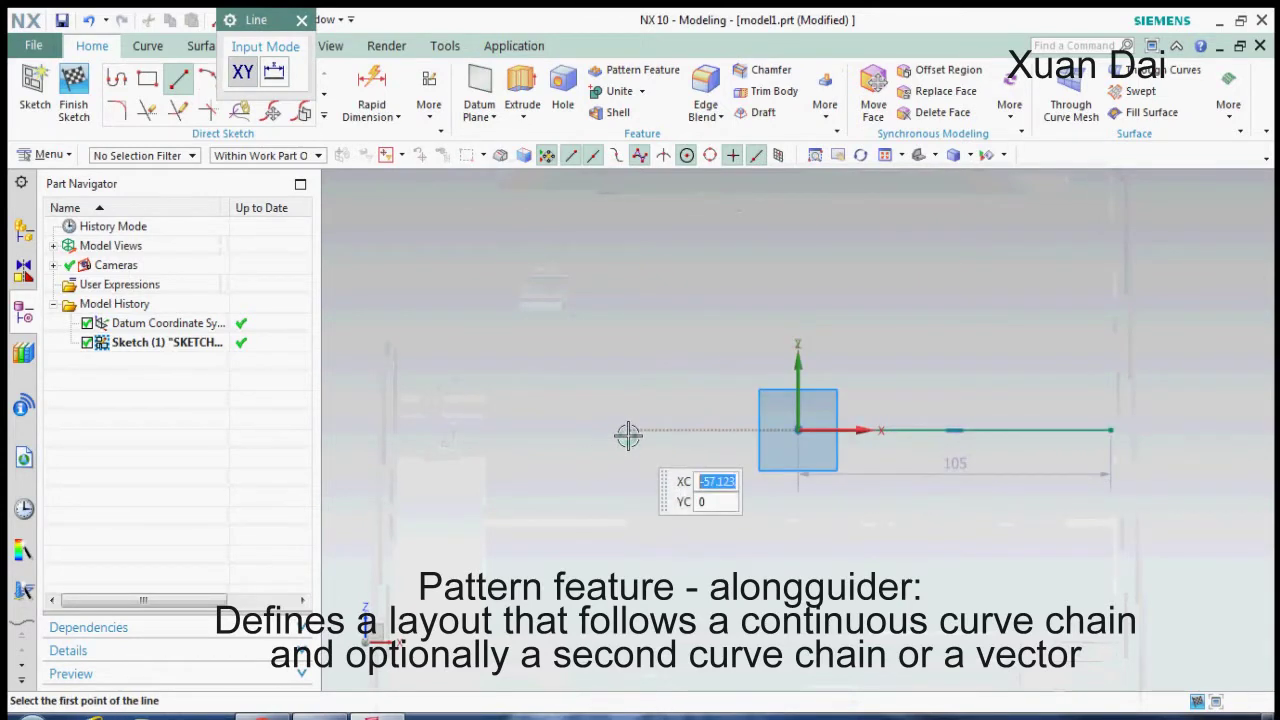
key(Escape)
Dimension the line to length 80 and convert it to a reference line
key(d)
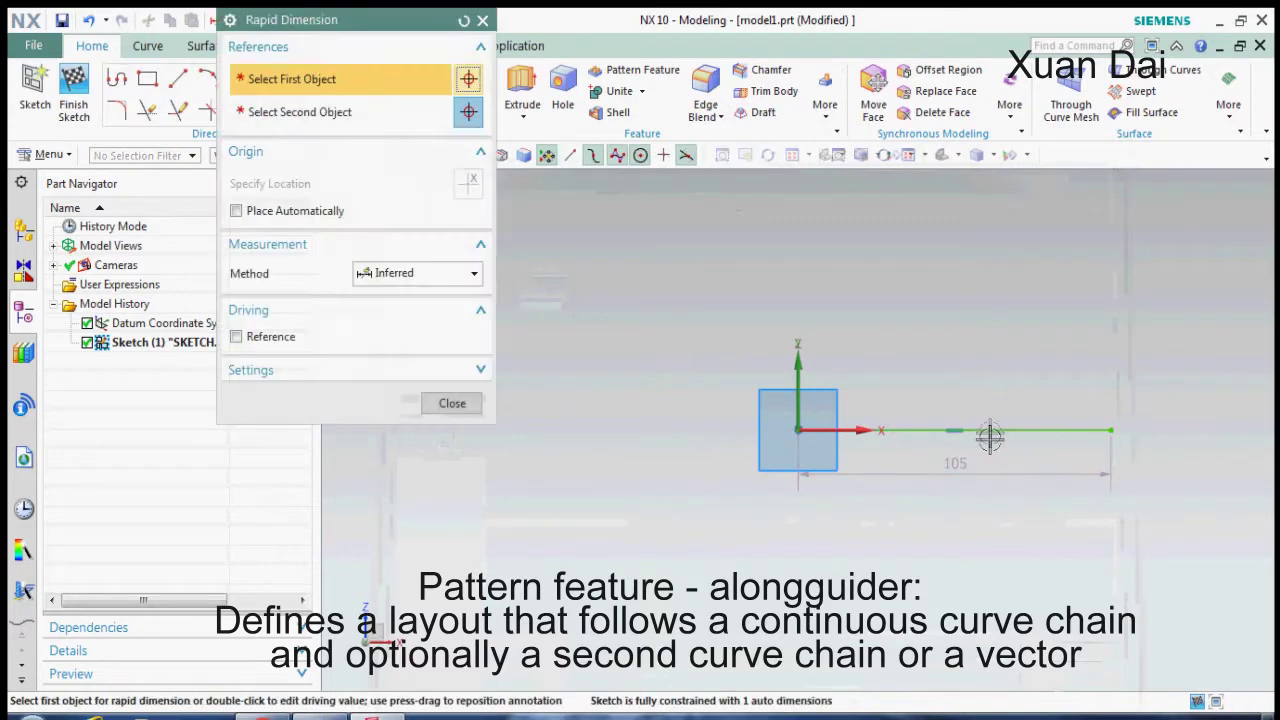
click(989, 432)
click(930, 526)
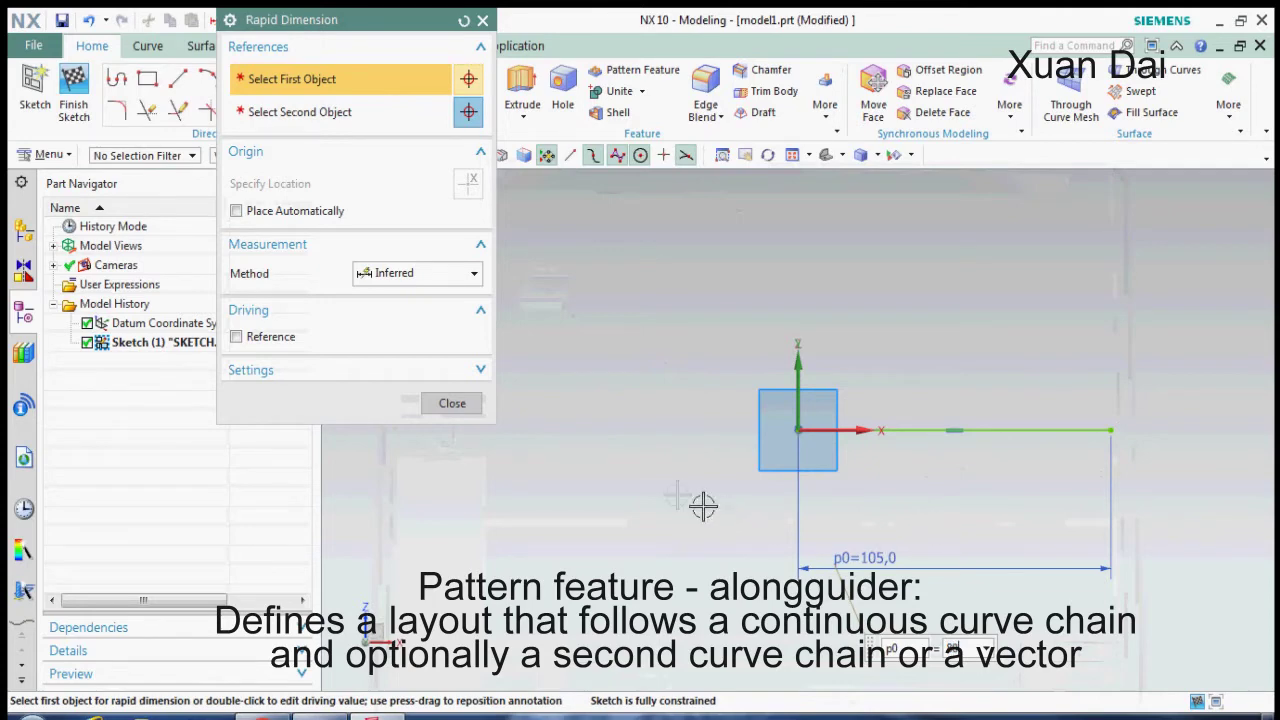
click(960, 444)
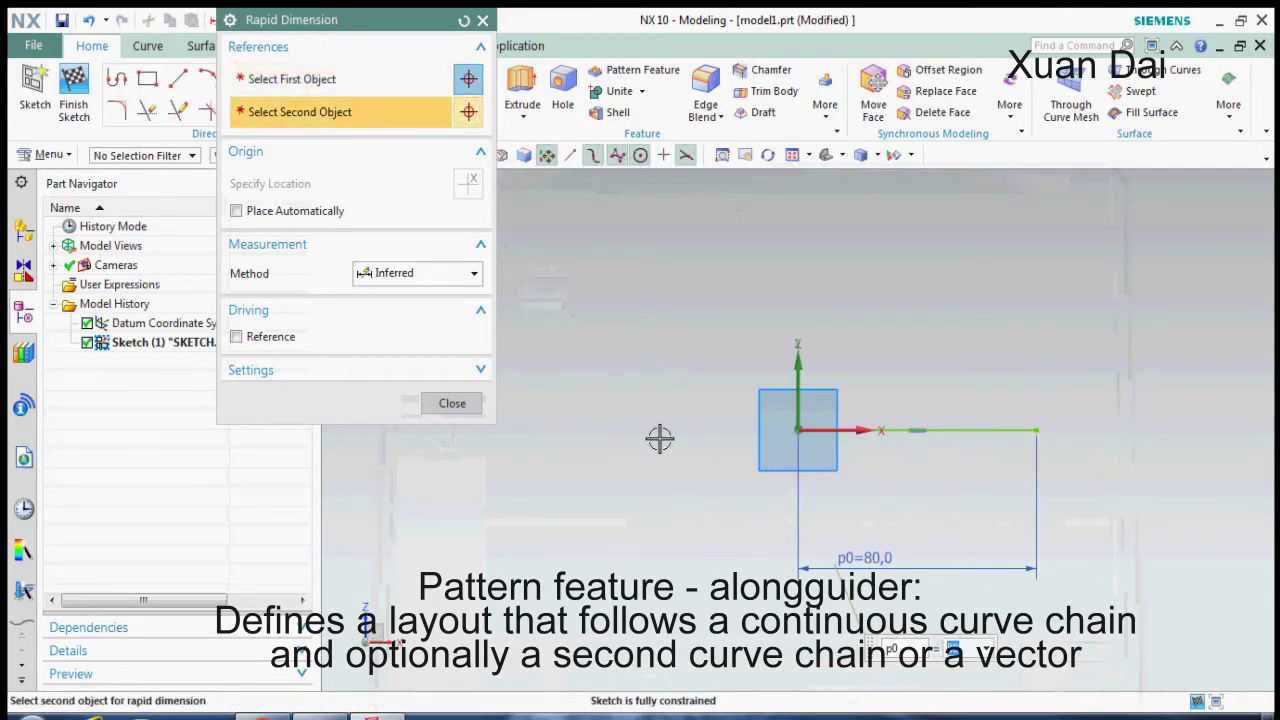
key(Escape)
click(470, 415)
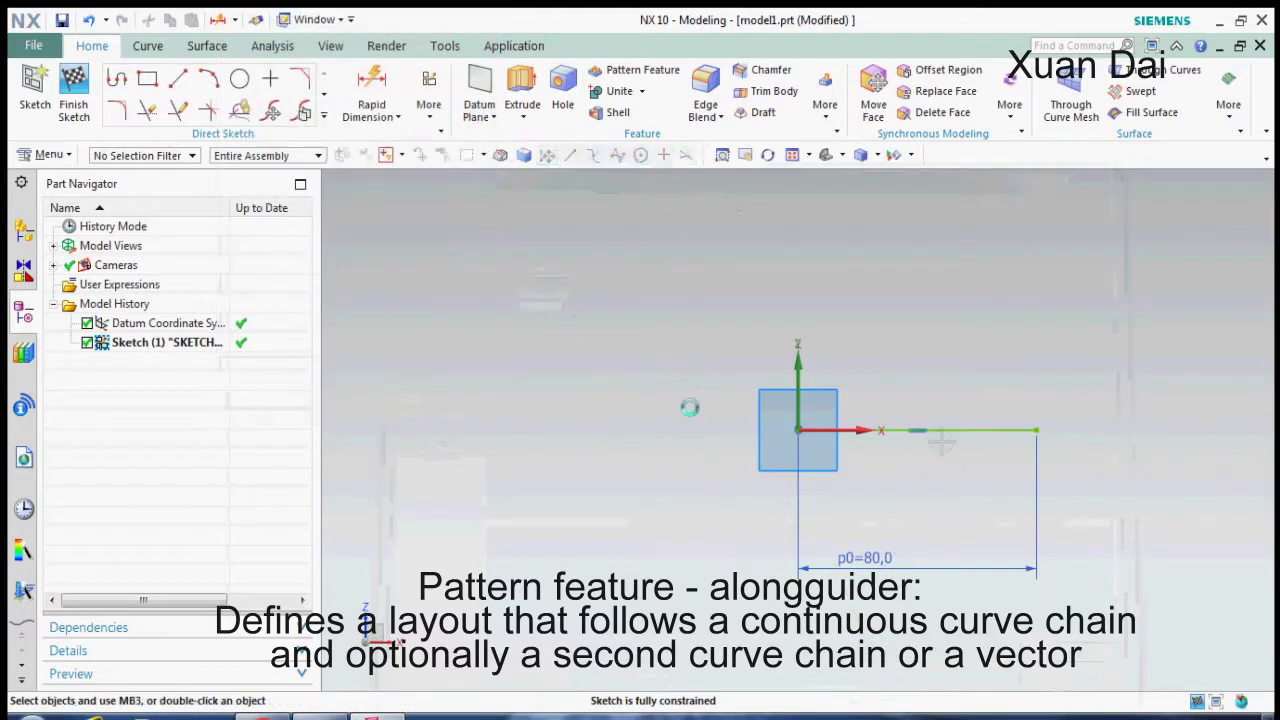
right_click(973, 430)
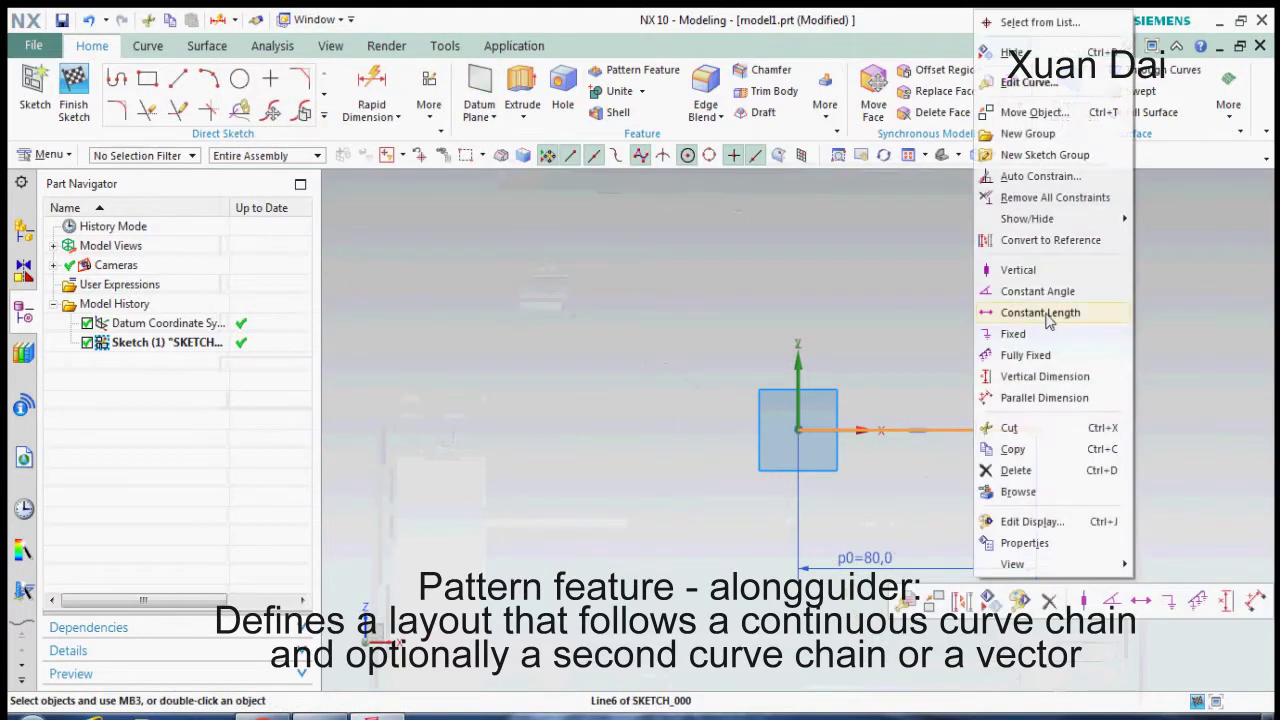
click(1052, 241)
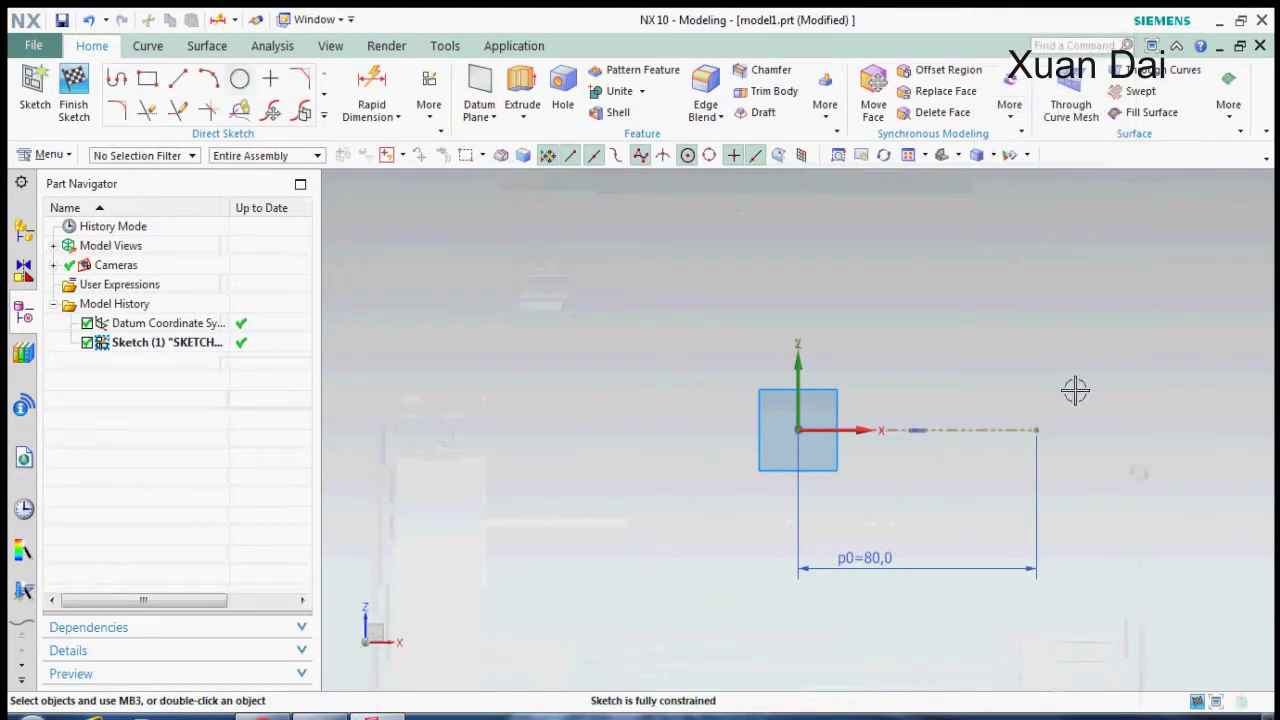
Draw one circle at the reference line's far end and another at the origin
key(o)
click(1036, 430)
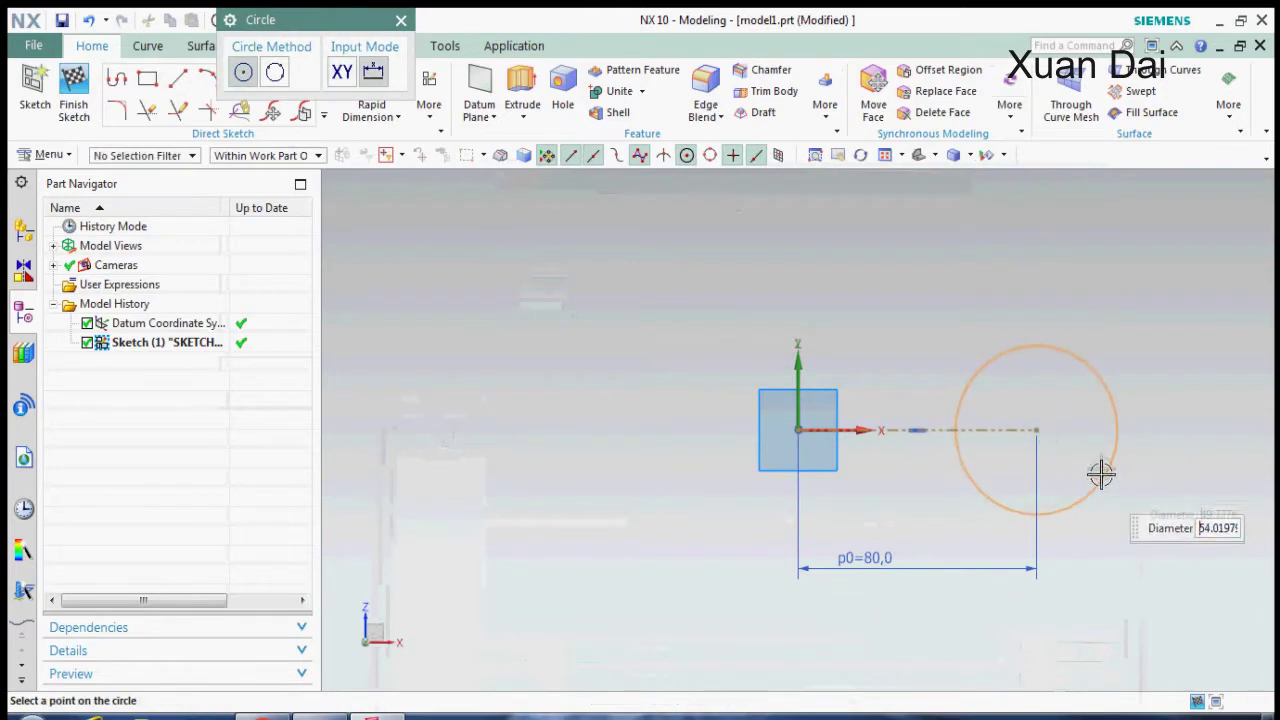
click(1096, 467)
click(798, 430)
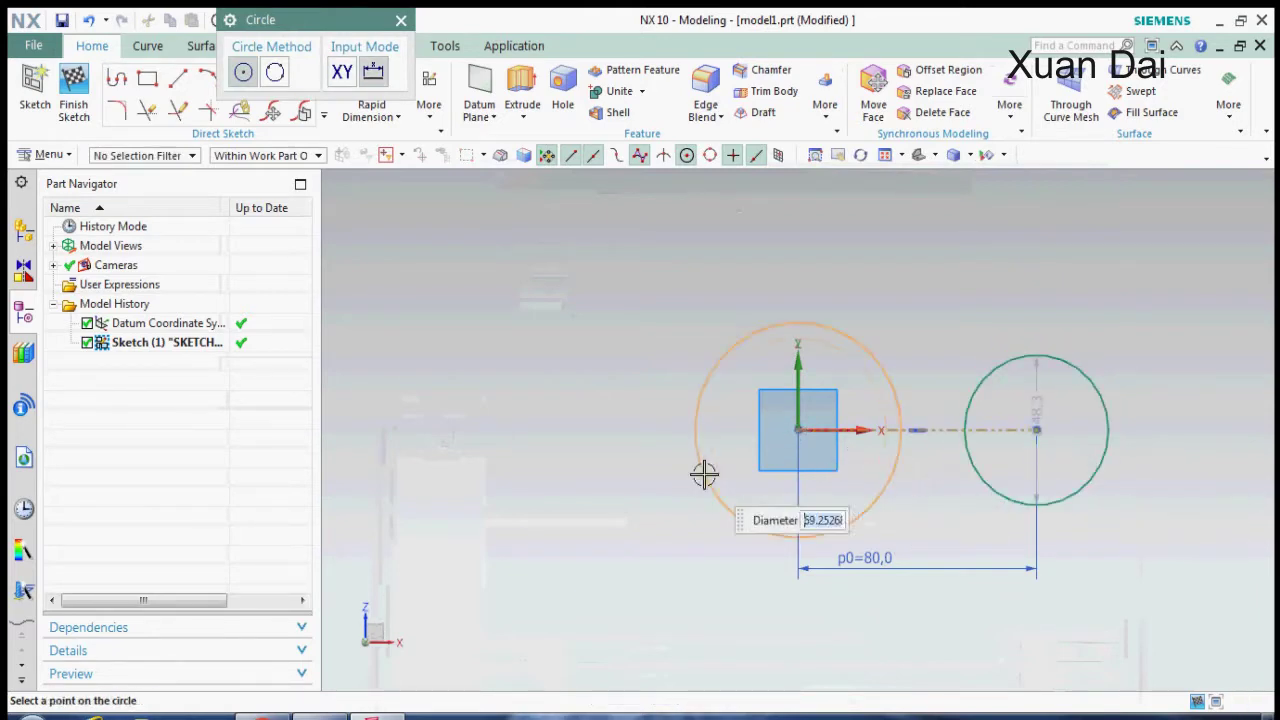
click(668, 462)
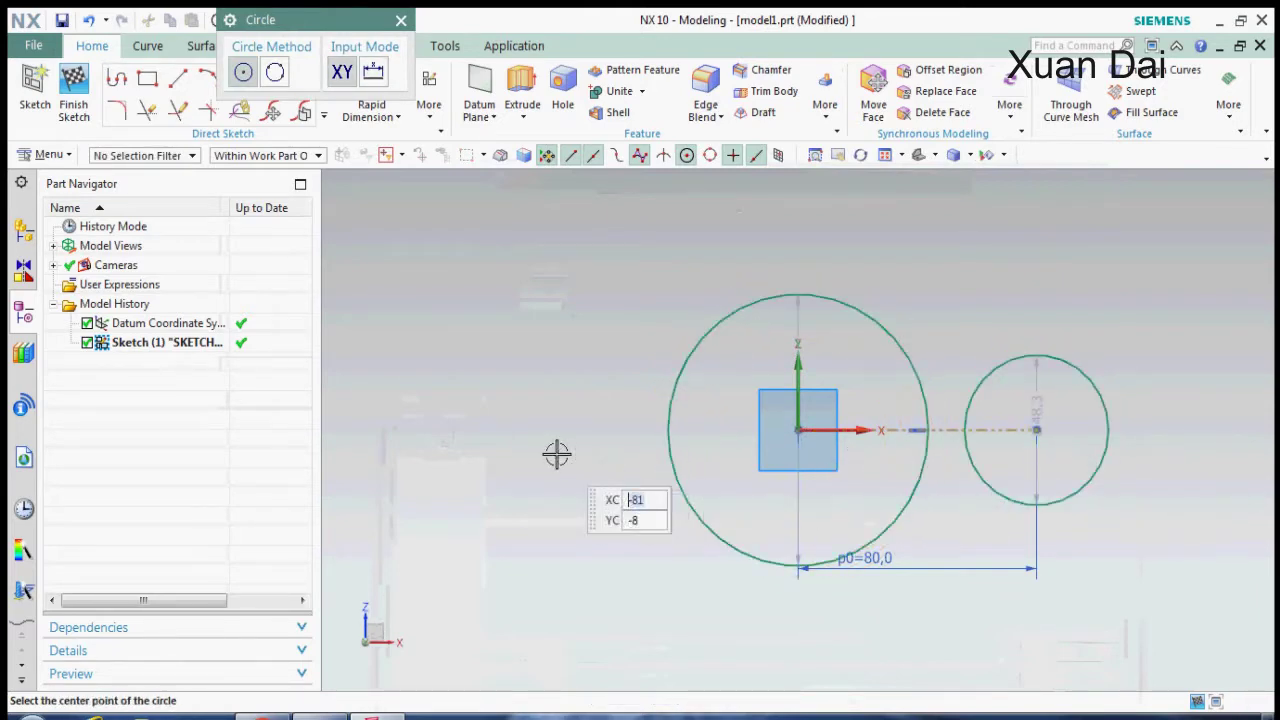
key(Escape)
Dimension the right circle to Ø50 and the origin circle to Ø80
key(d)
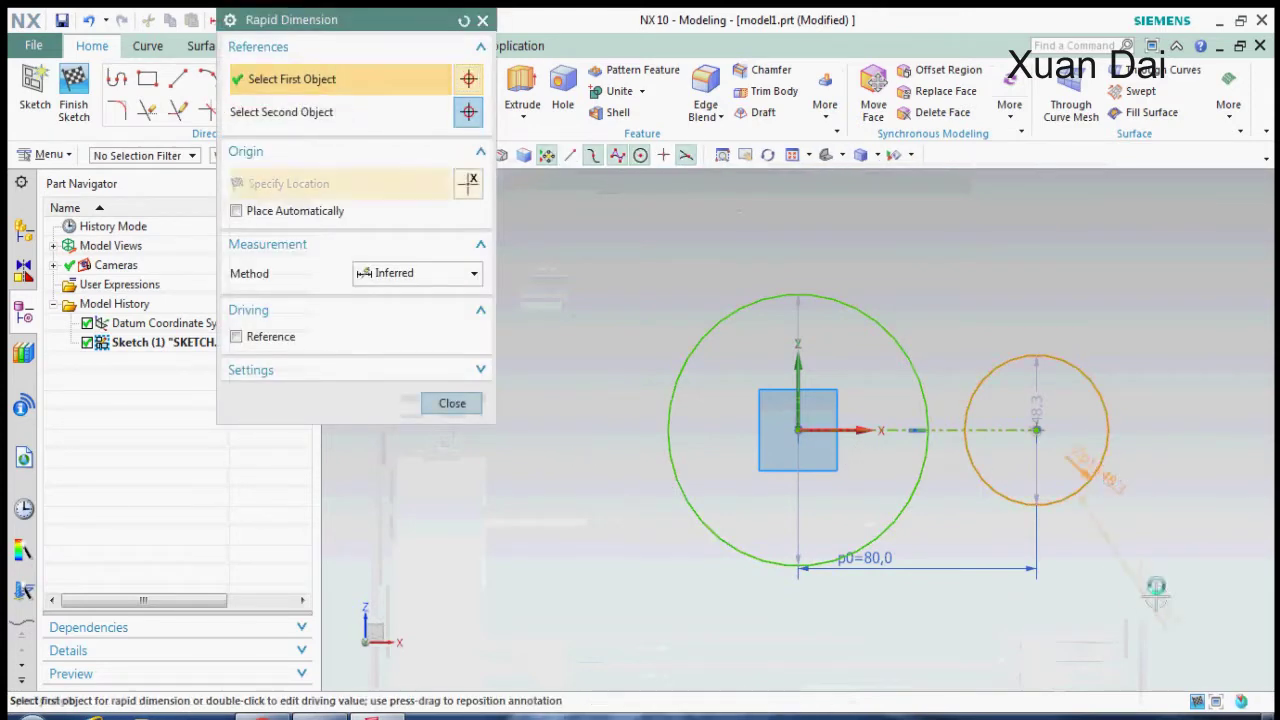
click(1156, 590)
click(1134, 580)
text(50)
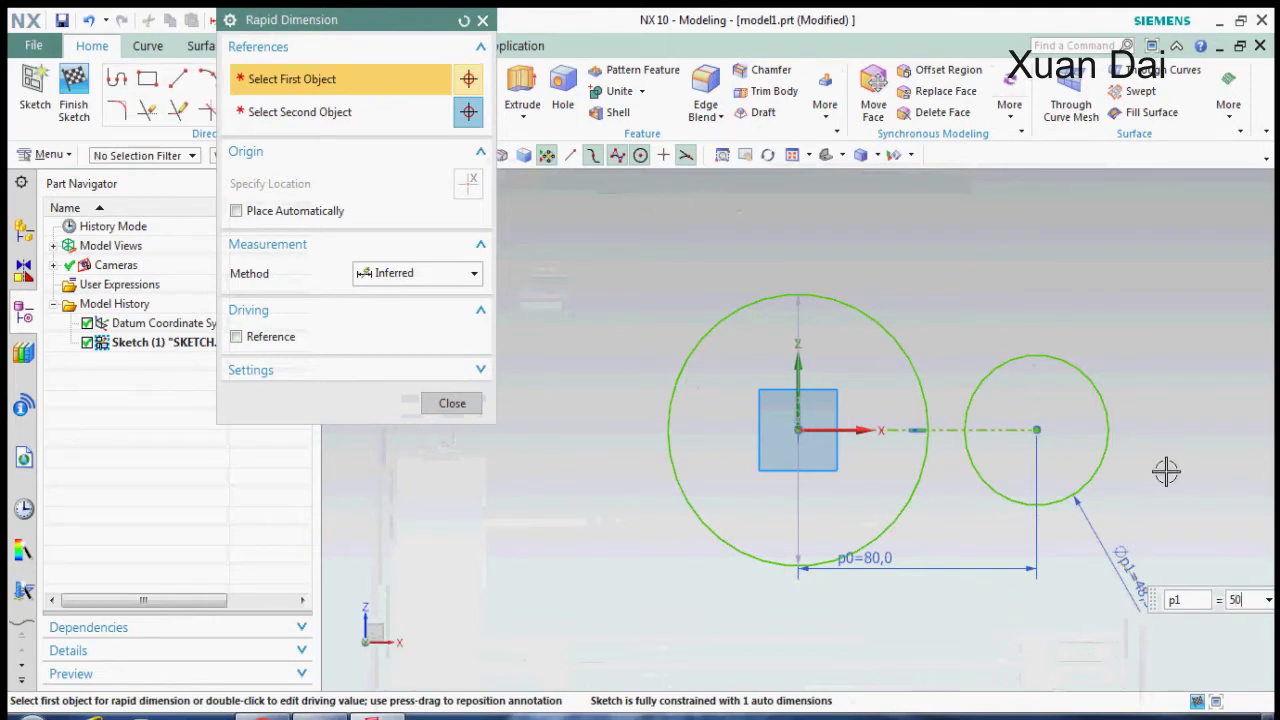
key(Return)
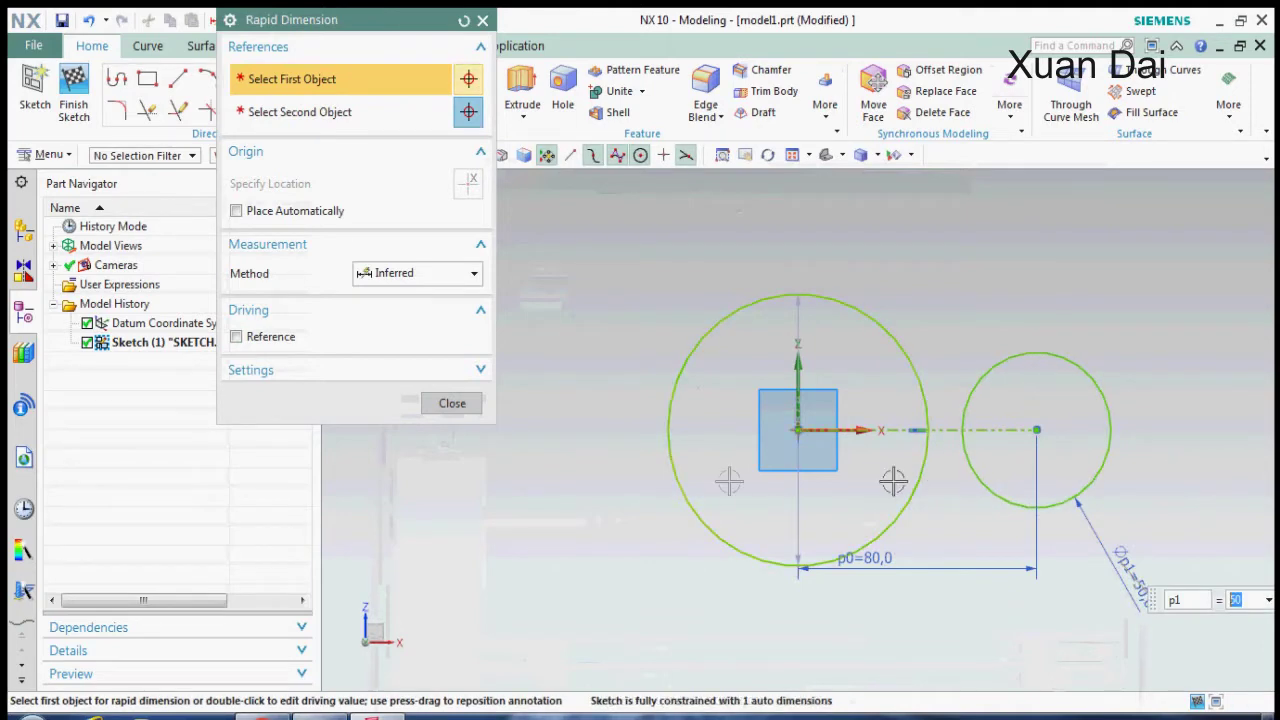
click(667, 430)
click(543, 528)
text(80)
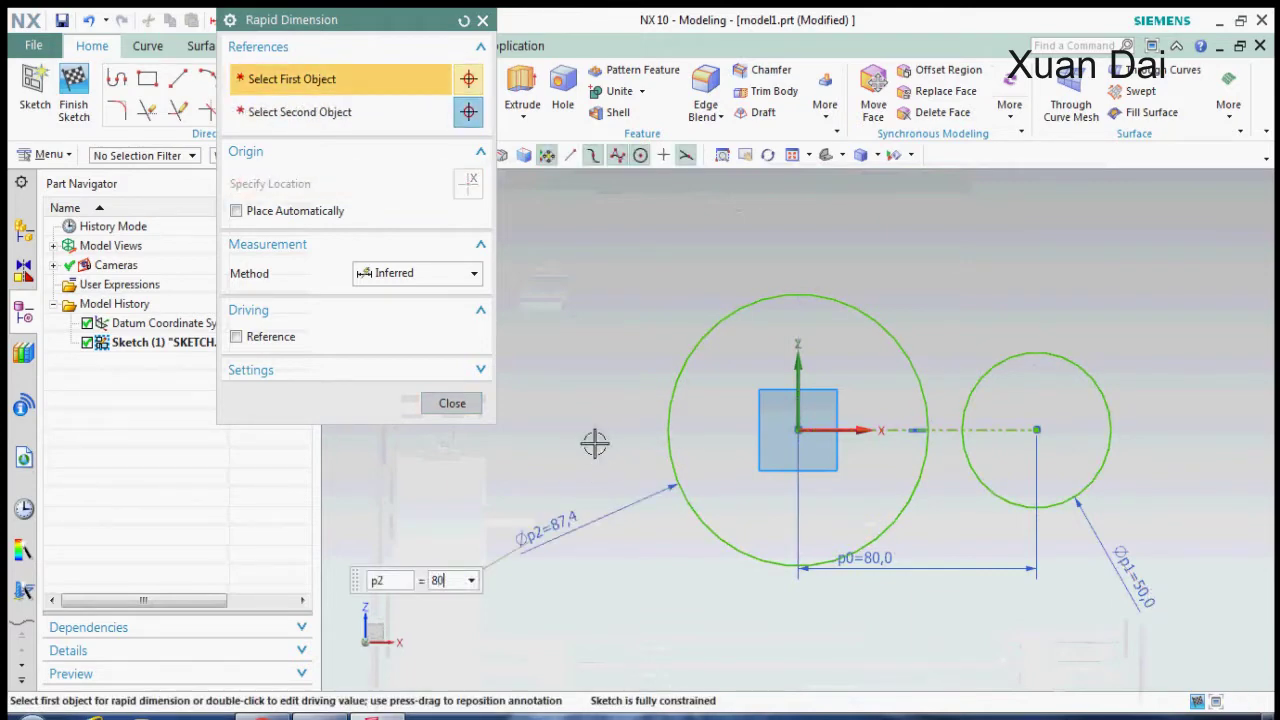
key(Return)
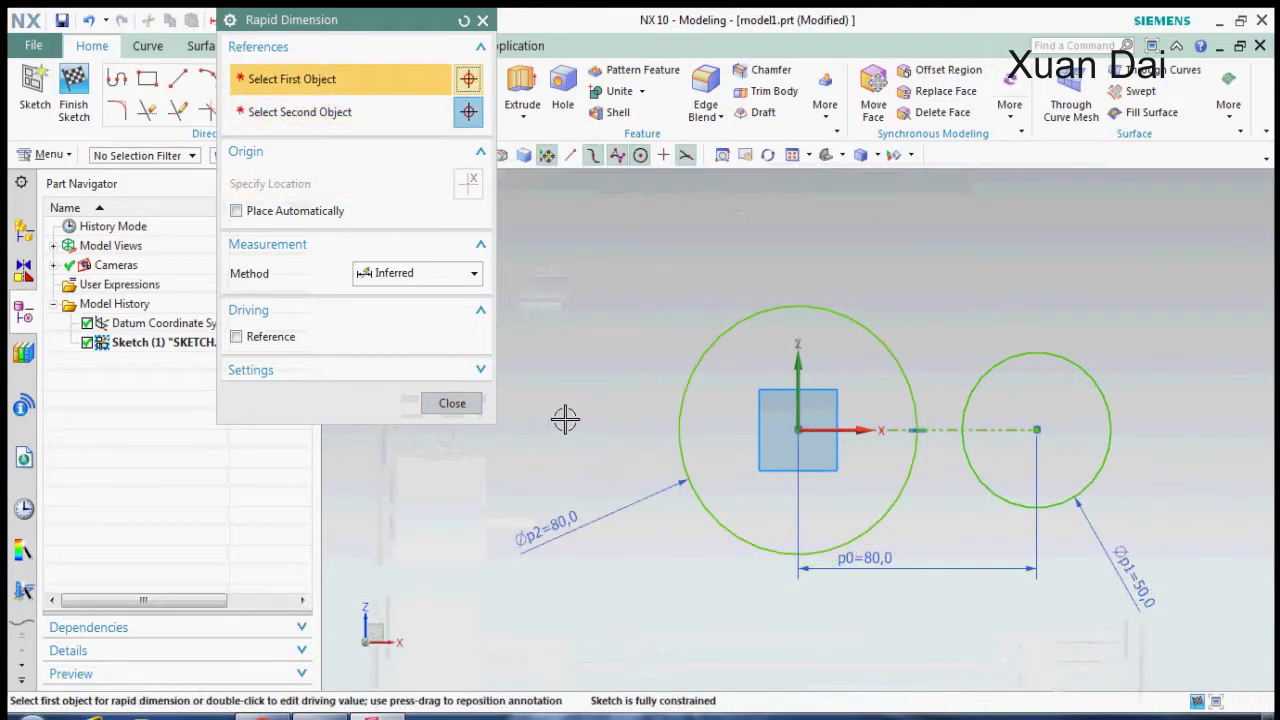
click(452, 404)
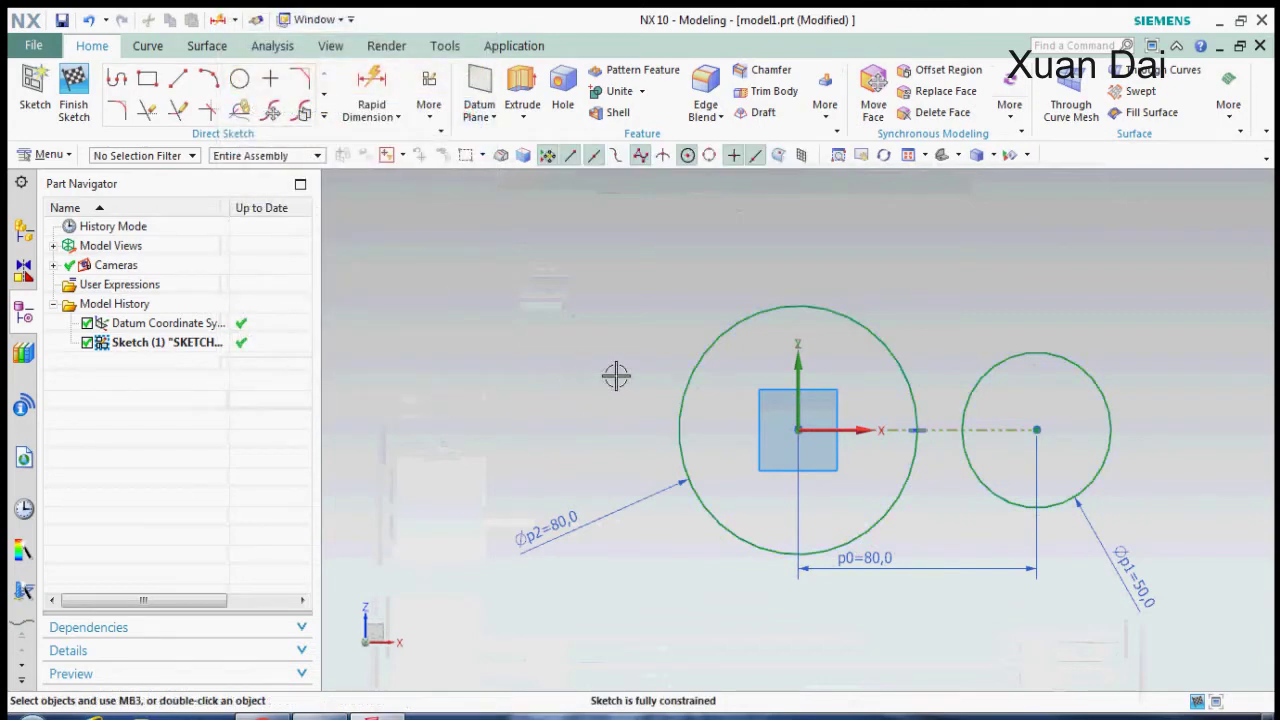
Draw a stray line from the large circle's centre, then trim it away
key(l)
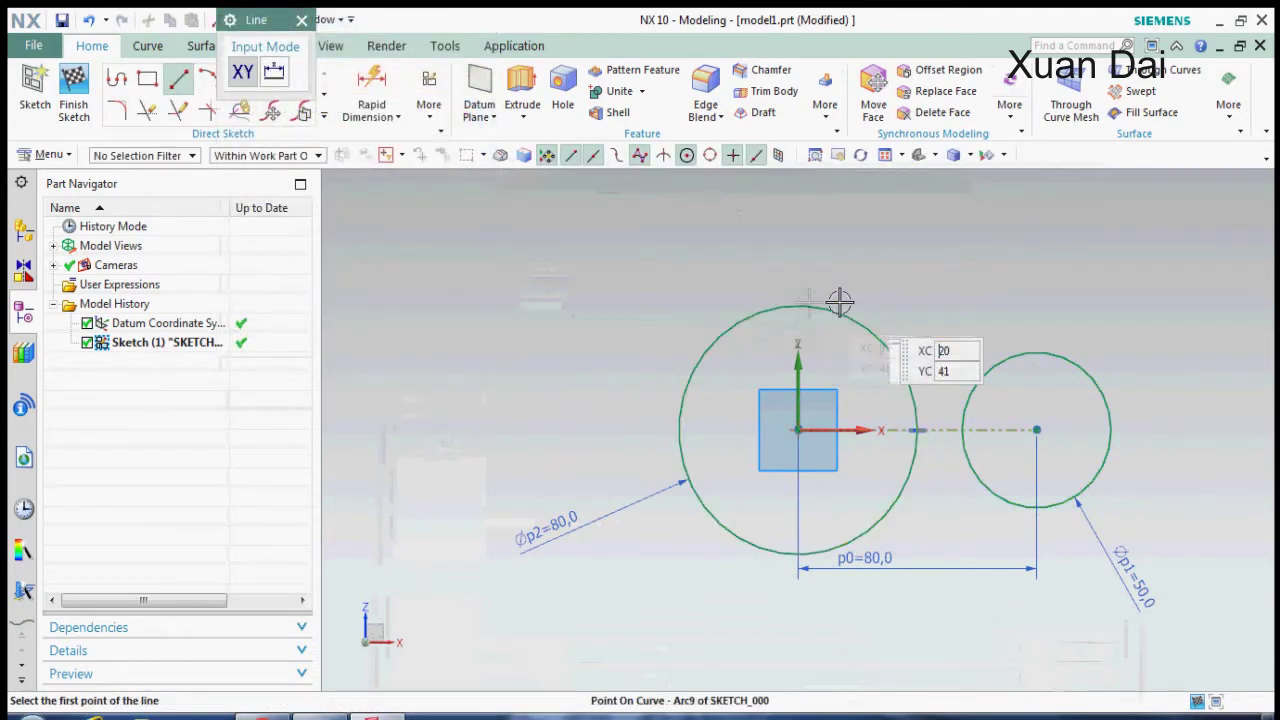
click(808, 307)
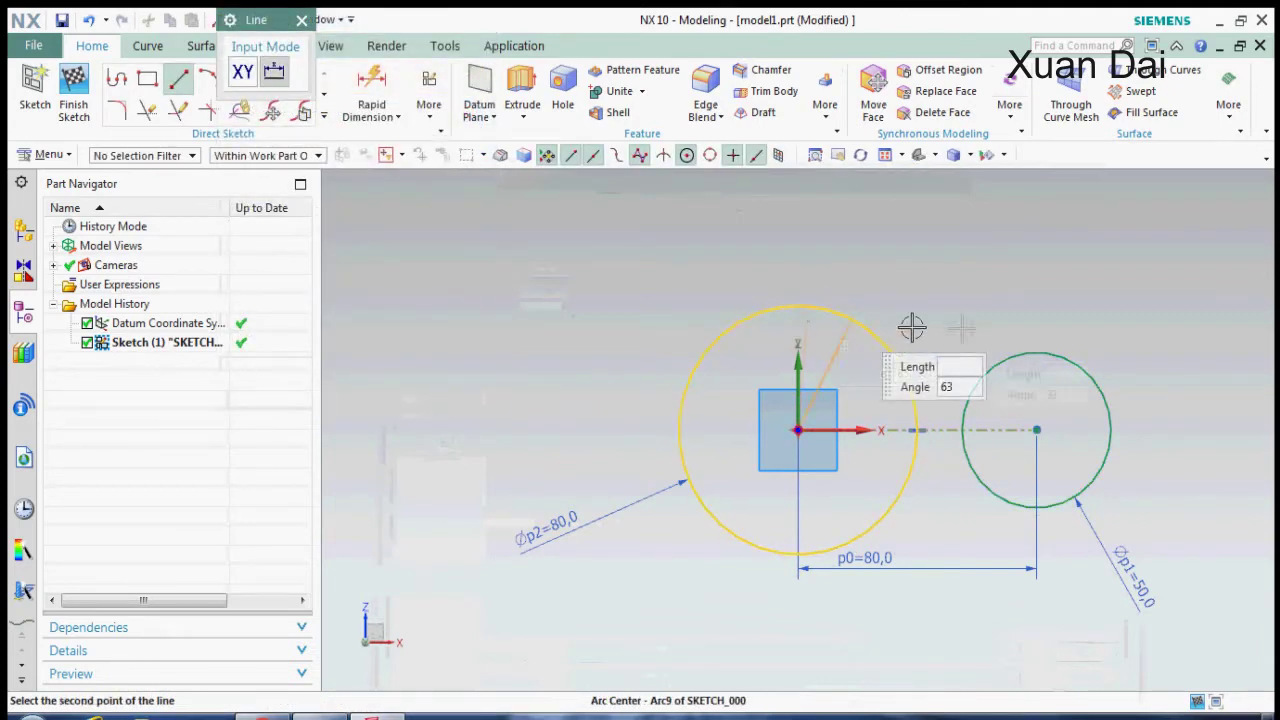
key(Escape)
click(620, 391)
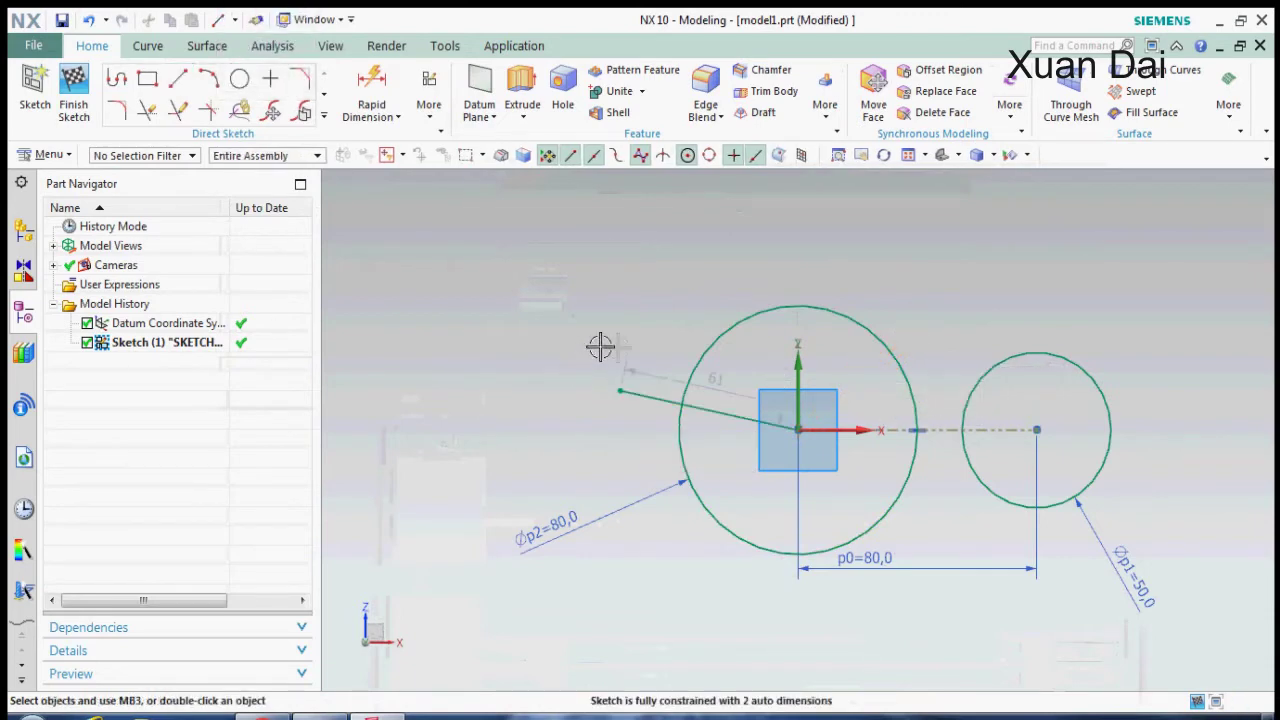
key(t)
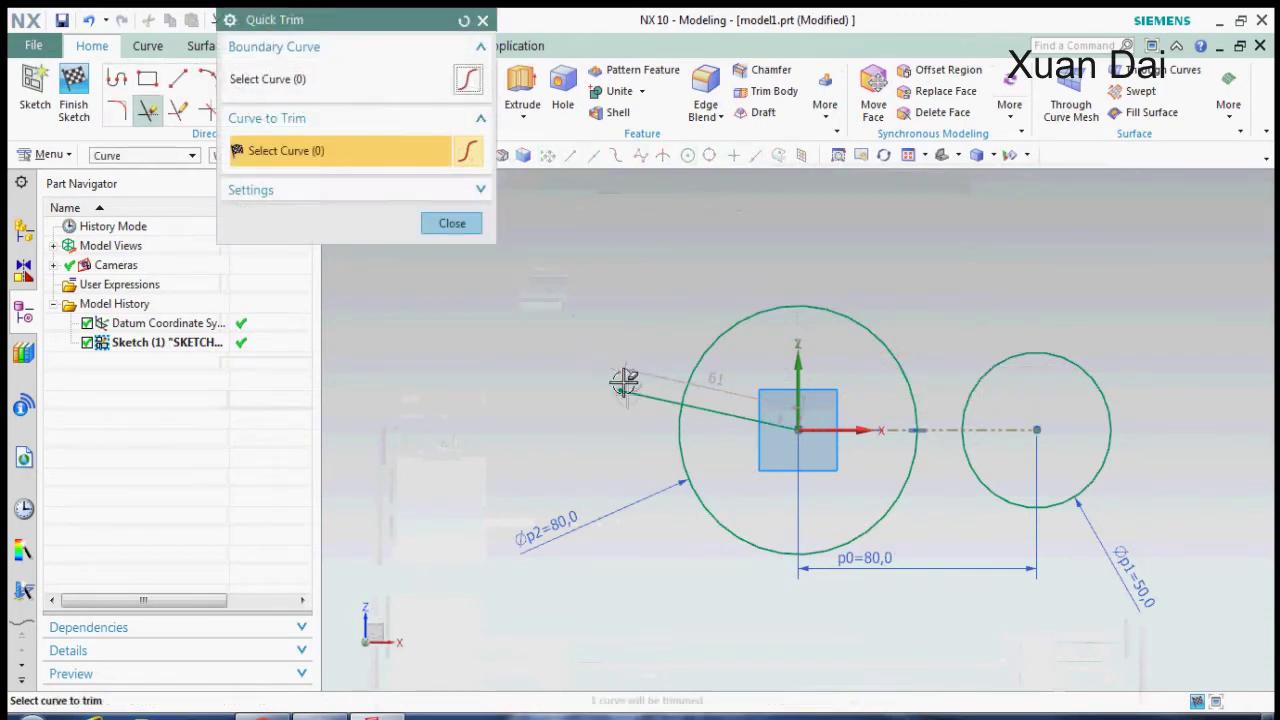
click(649, 393)
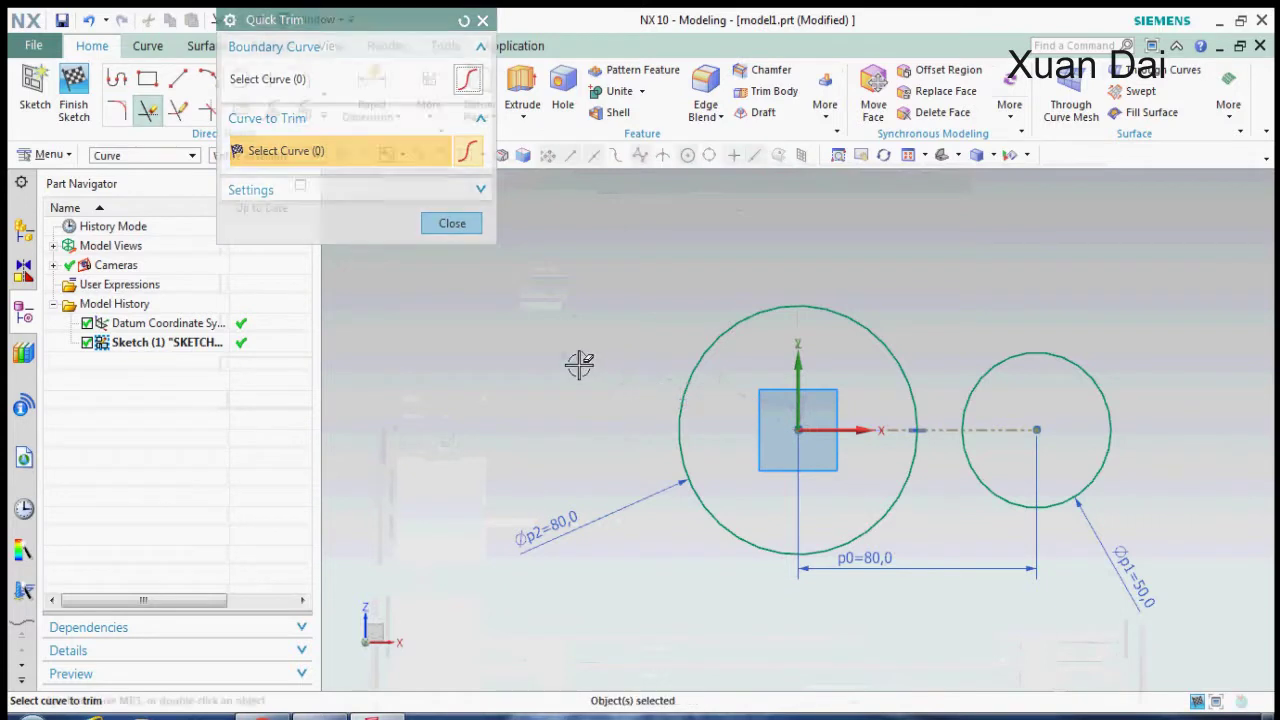
key(Escape)
Draw upper and lower lines tangent to both circles
key(l)
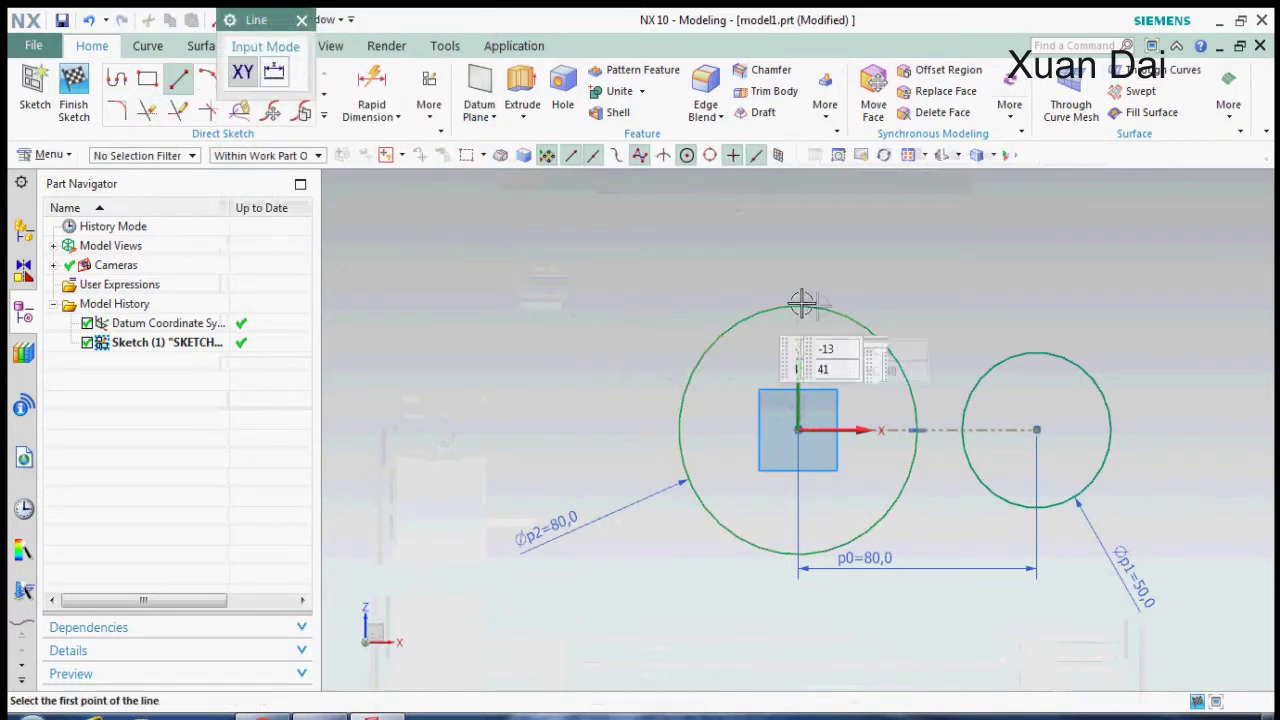
click(827, 308)
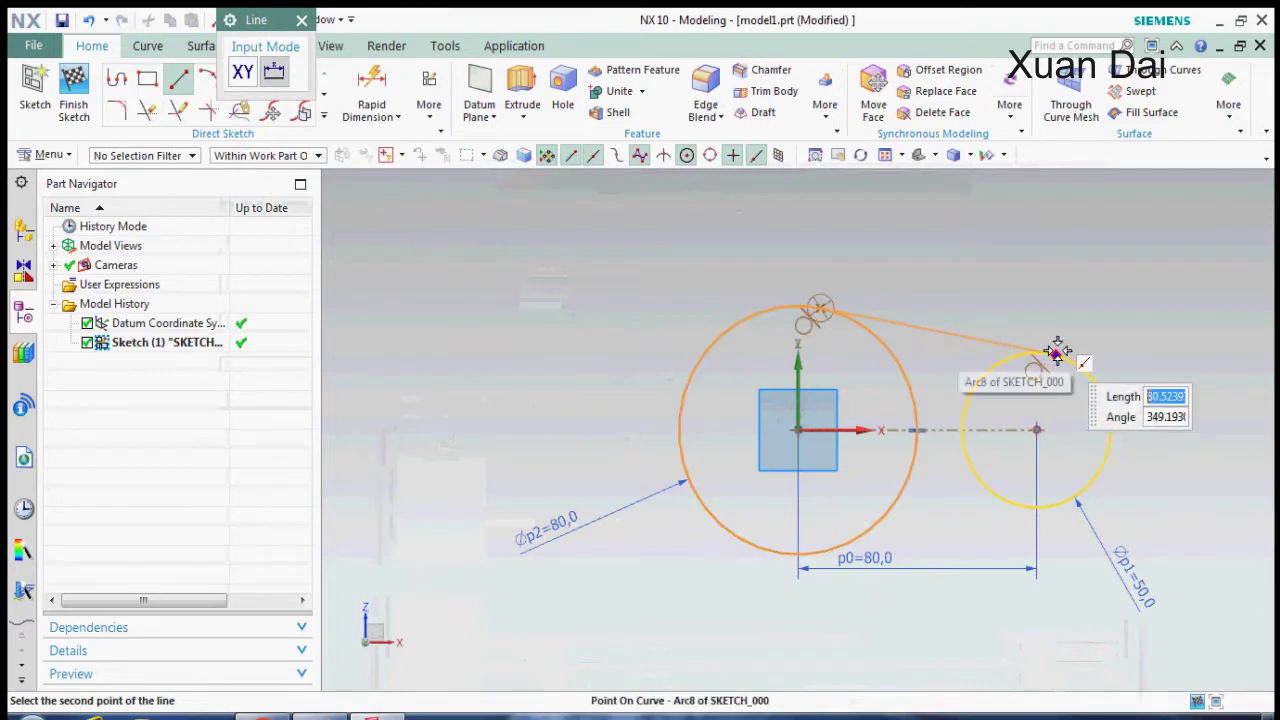
click(1057, 352)
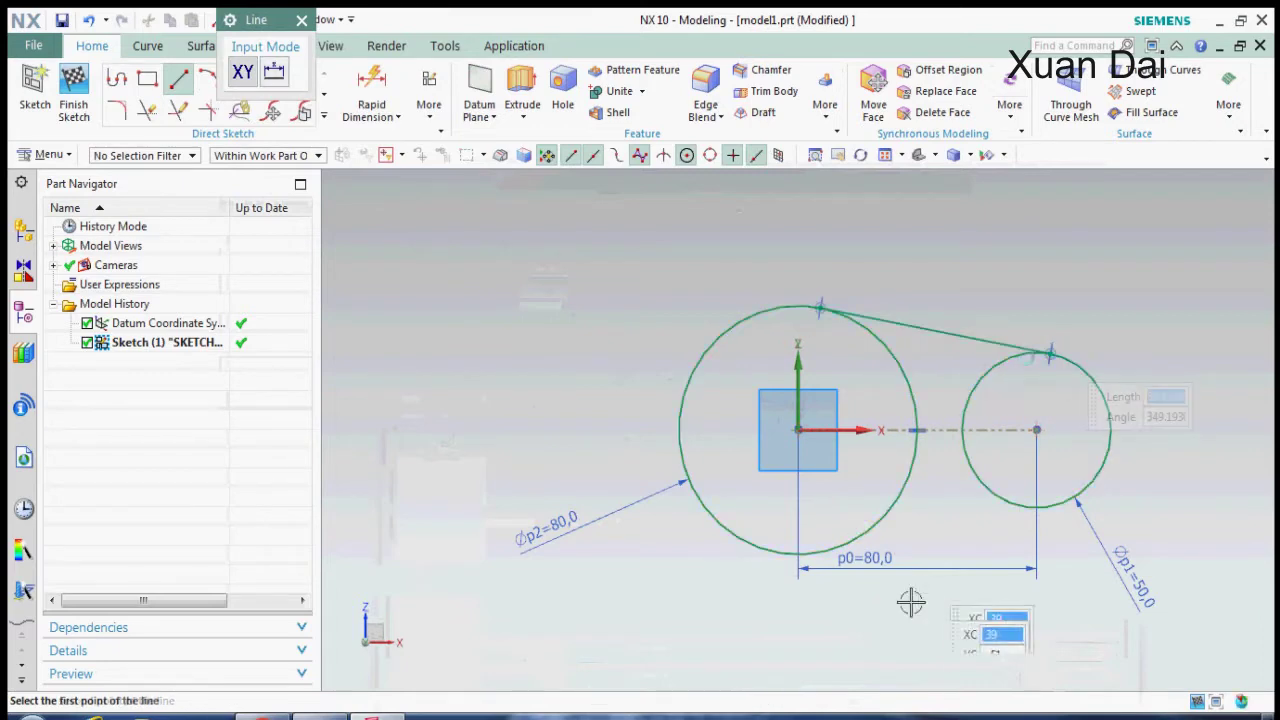
click(822, 556)
click(1056, 507)
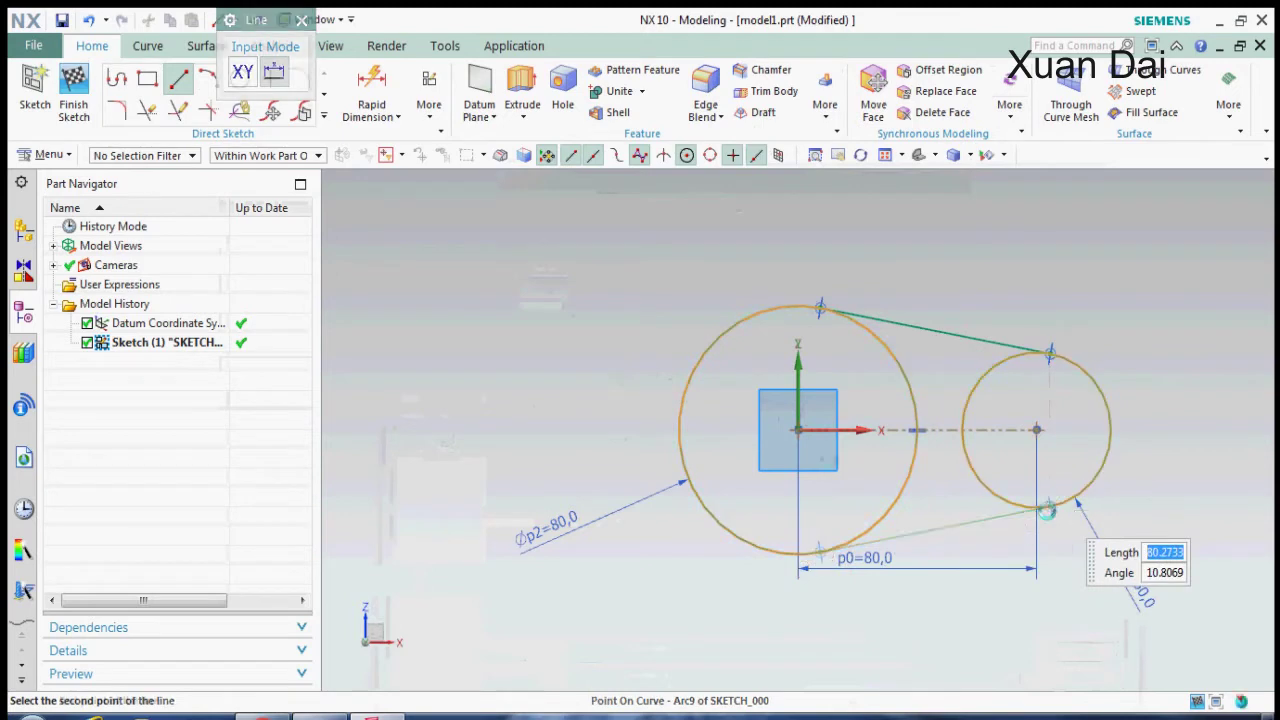
key(Escape)
Trim away the inner arcs of both circles to close the belt outline
key(t)
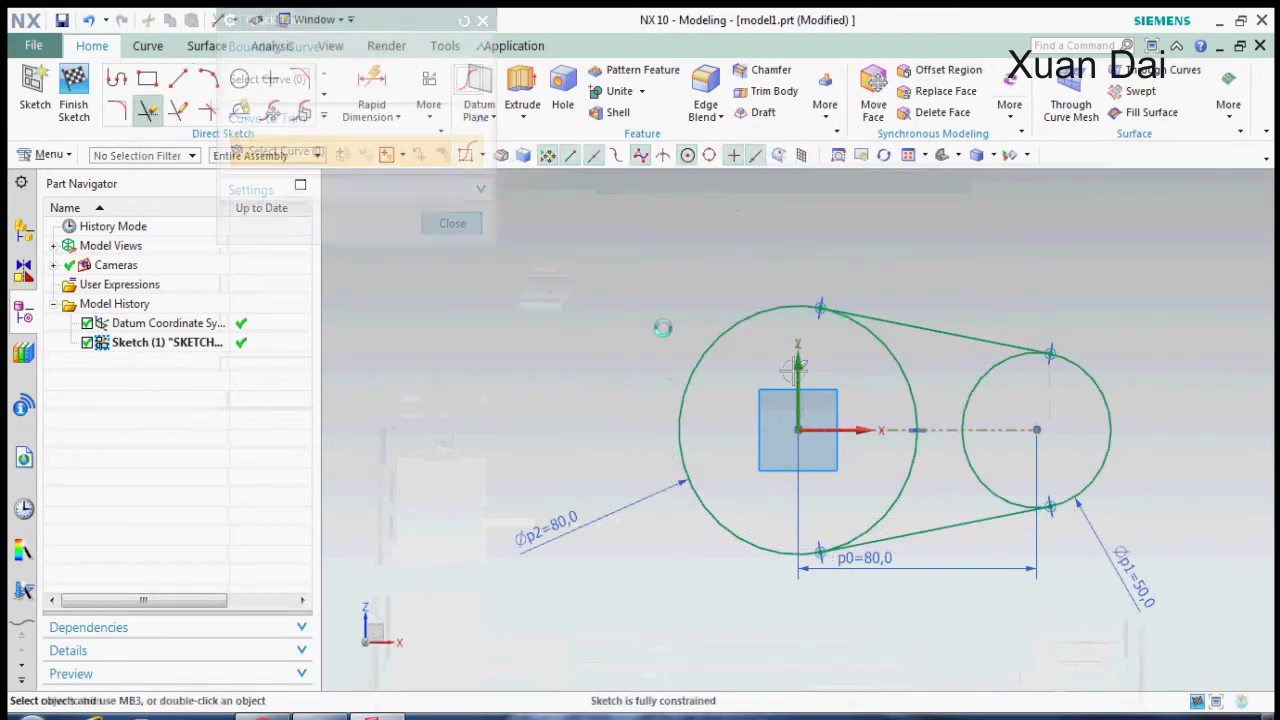
drag(862, 353, 955, 392)
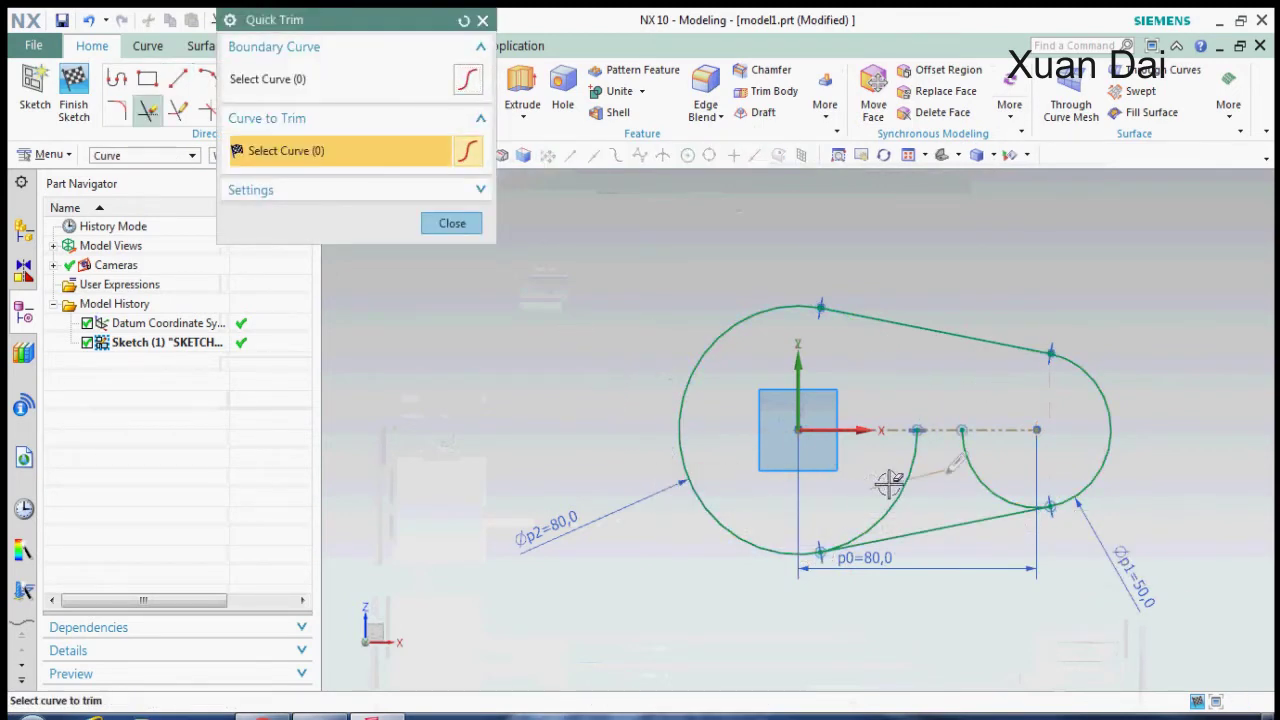
key(Escape)
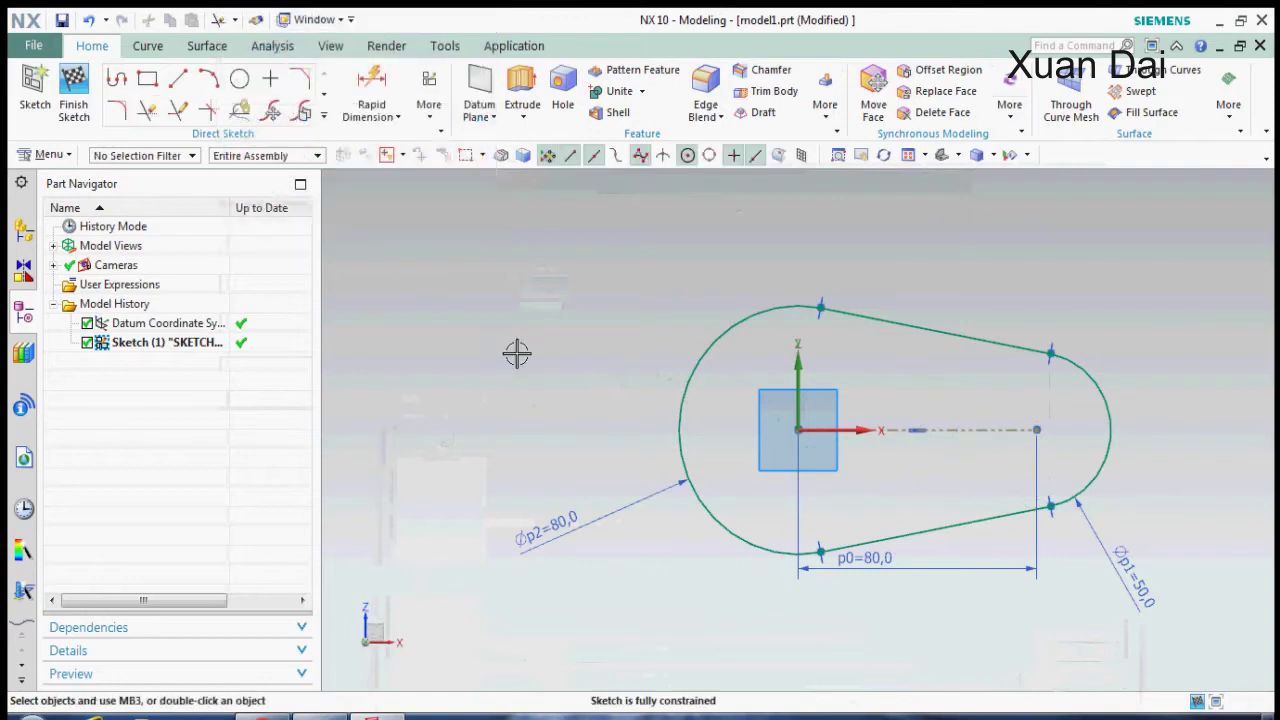
Finish the sketch and extrude the belt outline 5 mm as a Sheet body, Boolean None
key(ctrl+q)
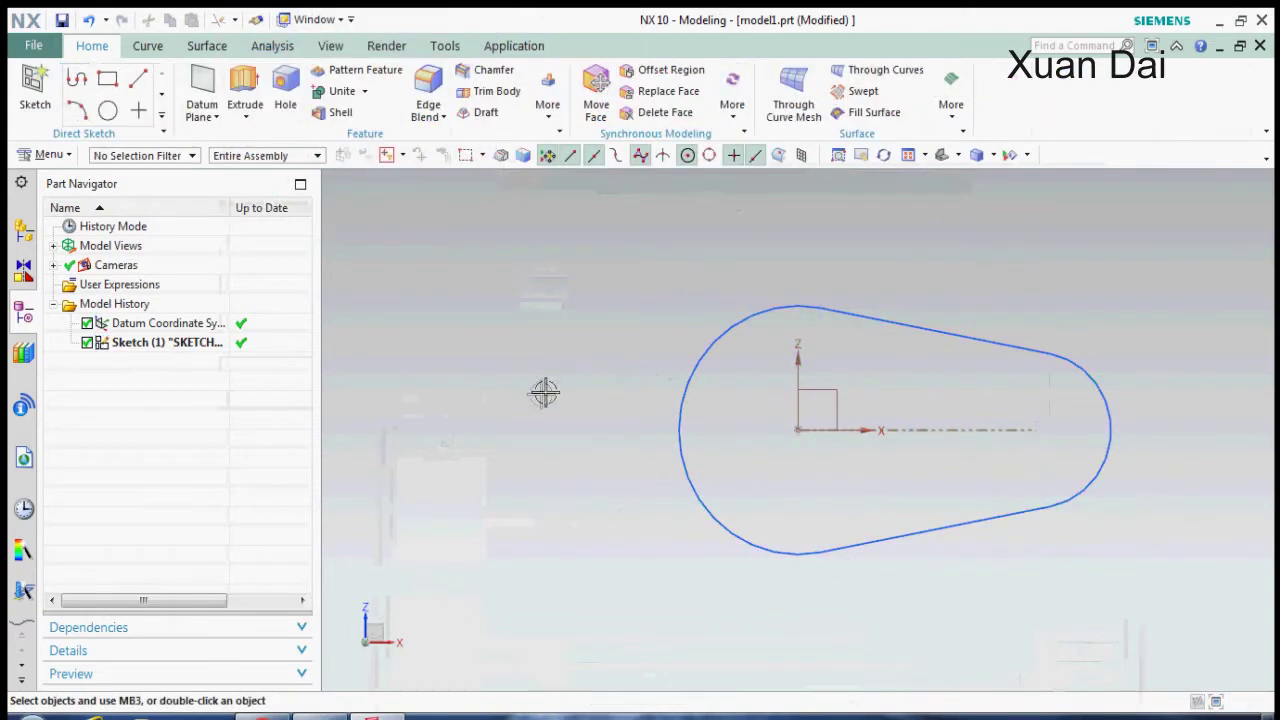
middle_drag(543, 391, 606, 358)
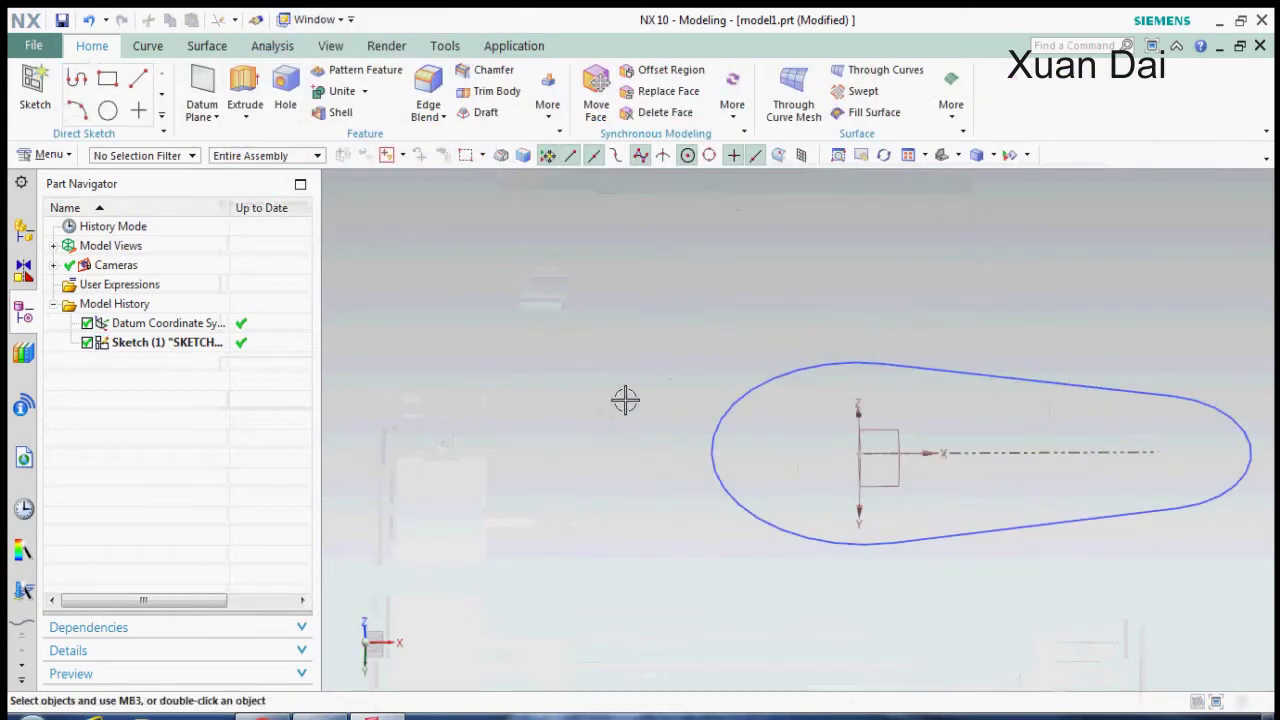
key(x)
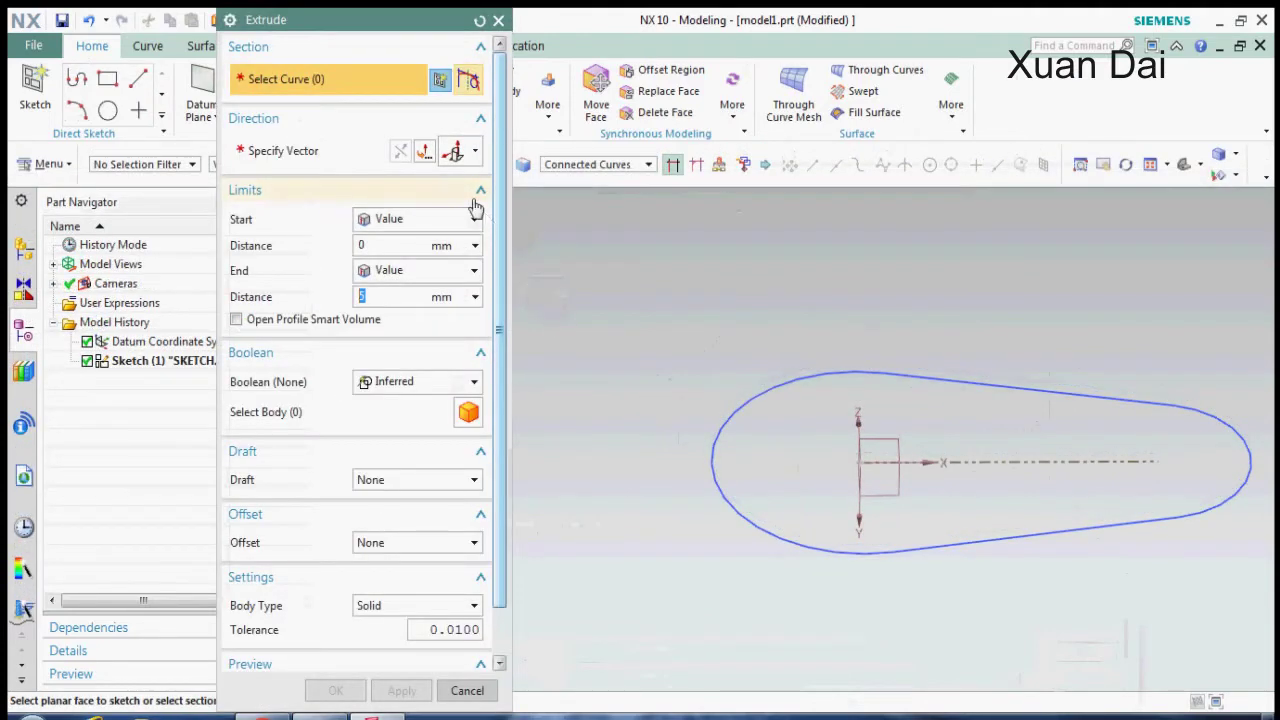
click(745, 408)
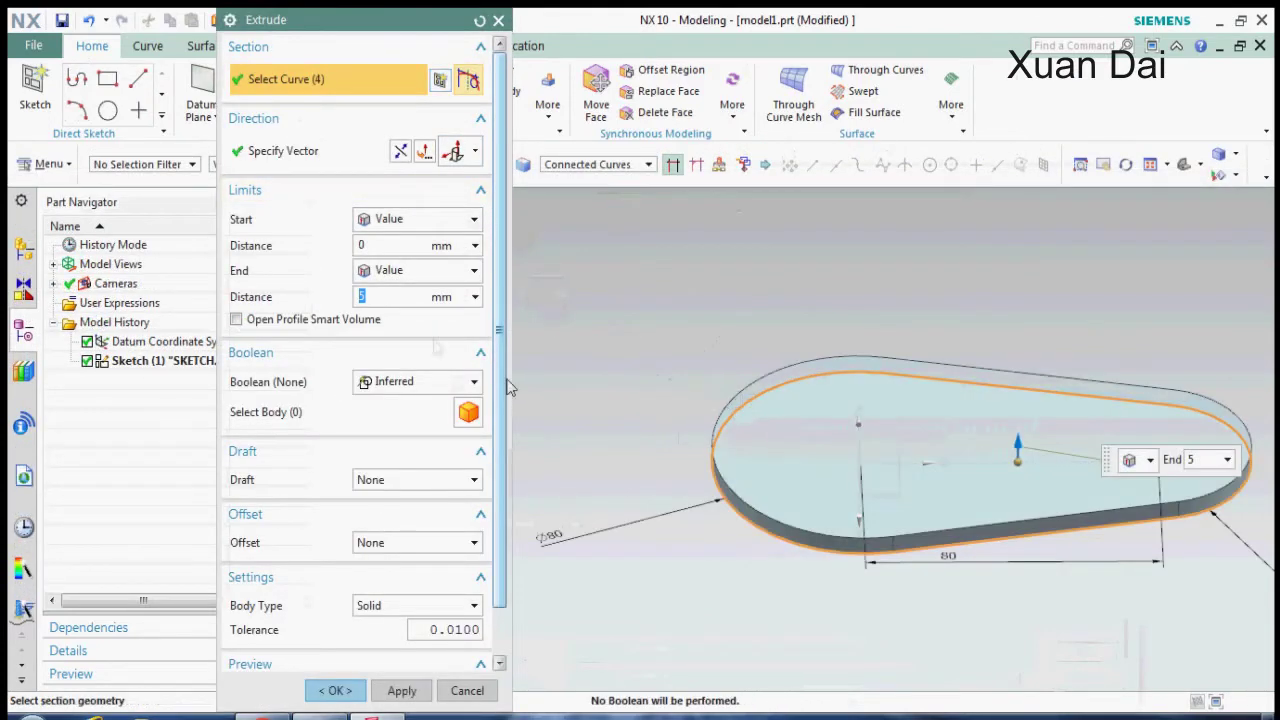
click(428, 387)
click(392, 405)
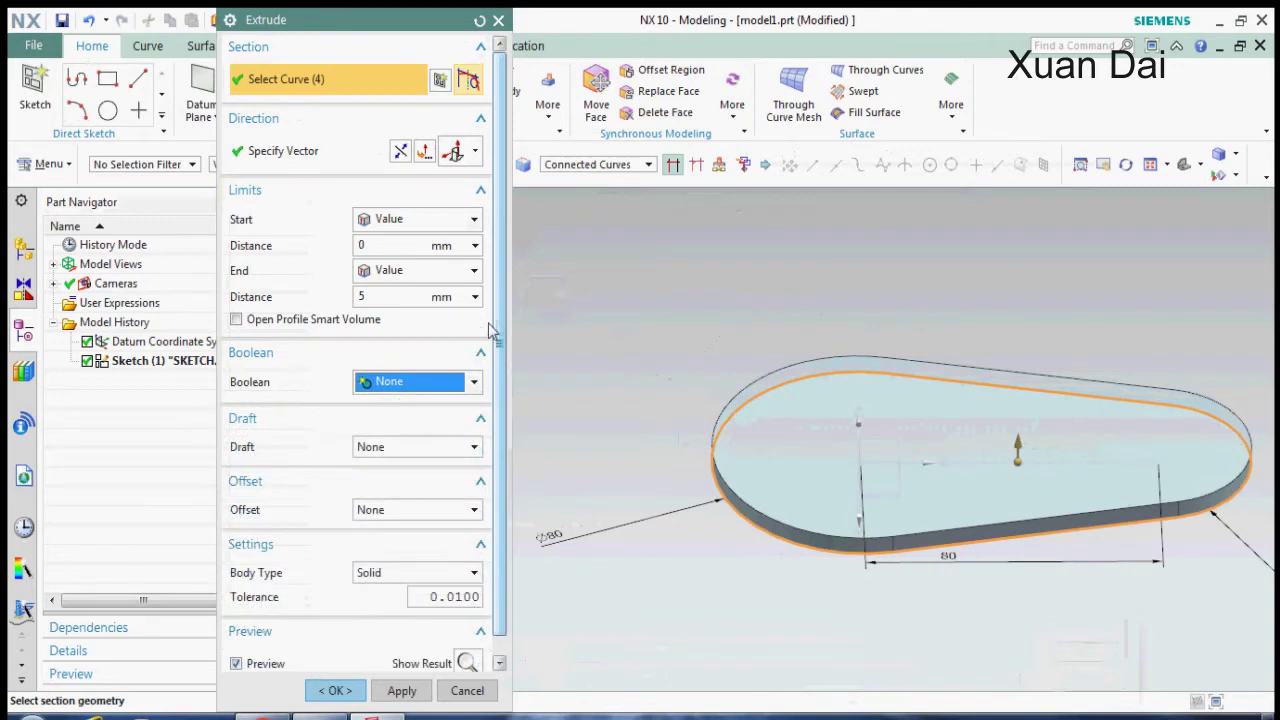
scroll(500, 330, down, 1)
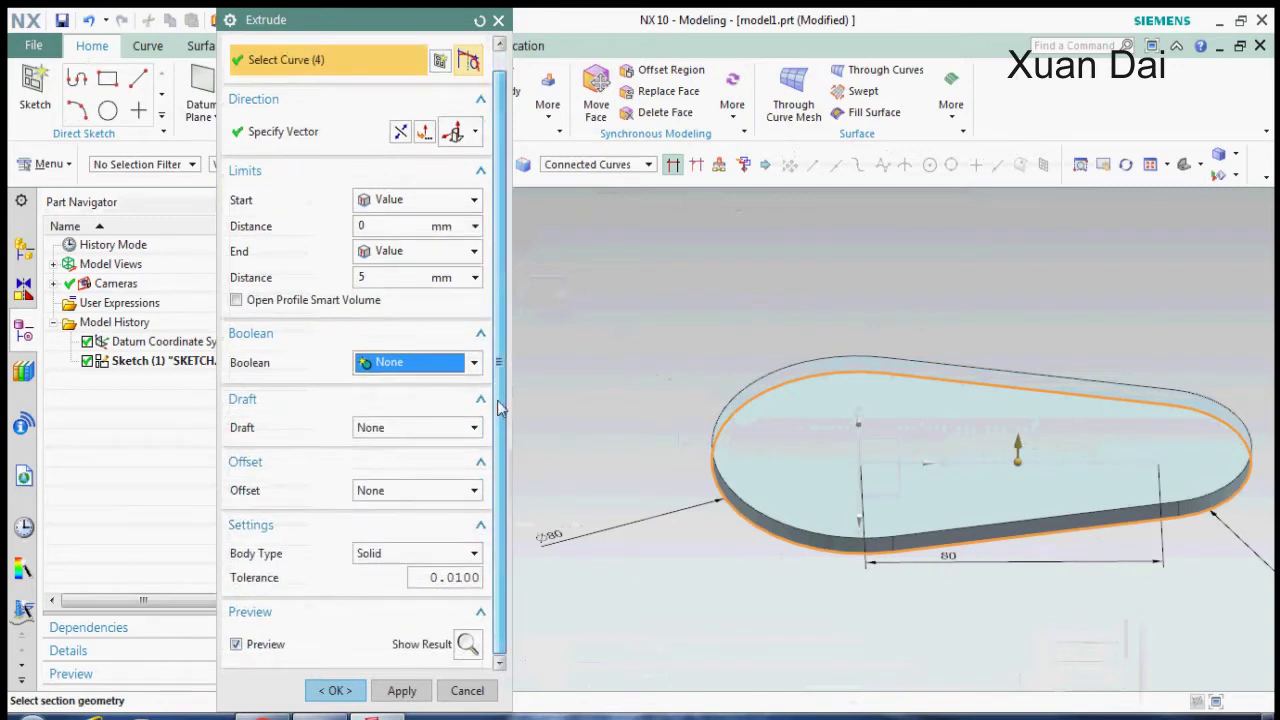
click(435, 558)
click(390, 591)
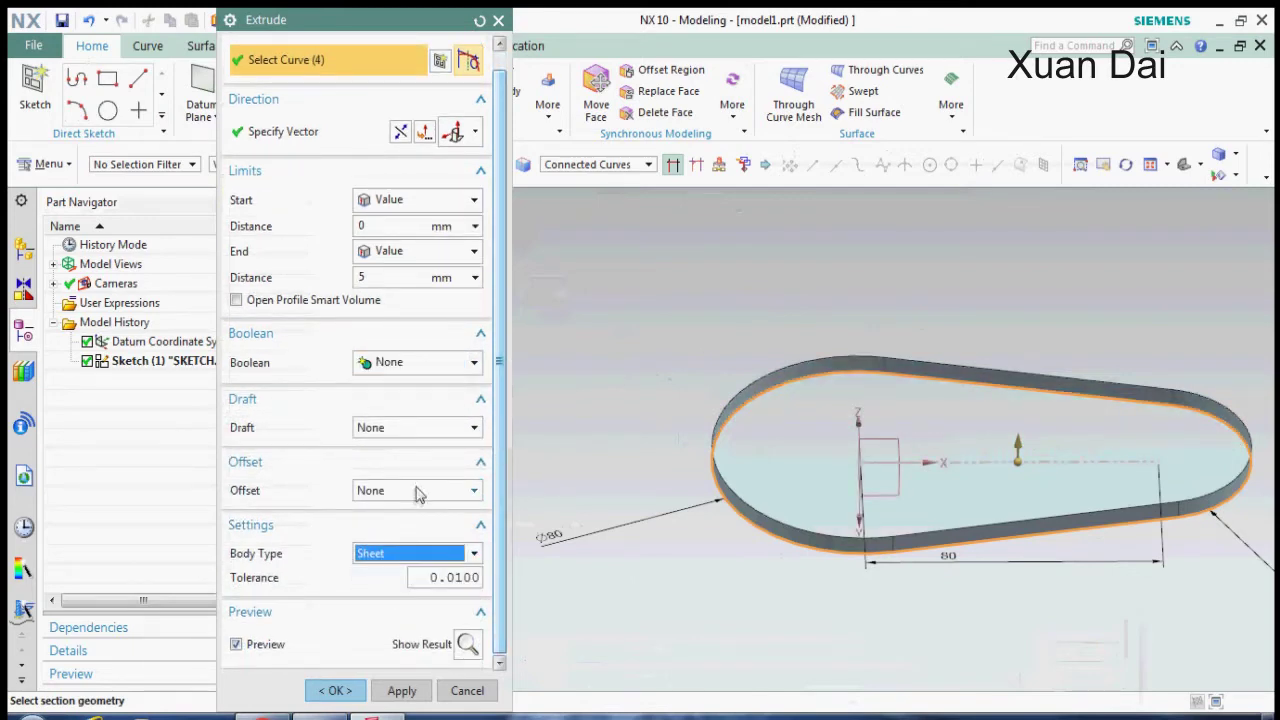
Give the extrusion a Two-Sided 0 to 4 mm offset and confirm it
click(418, 494)
click(393, 542)
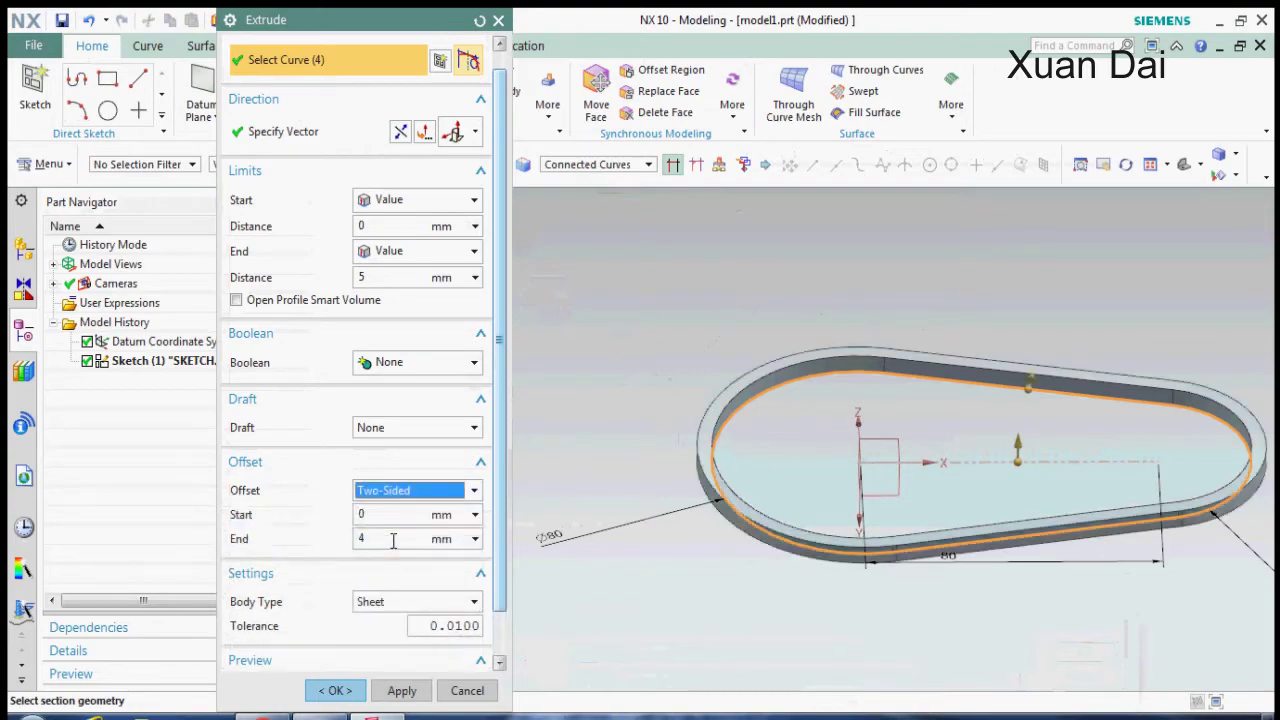
scroll(503, 541, down, 3)
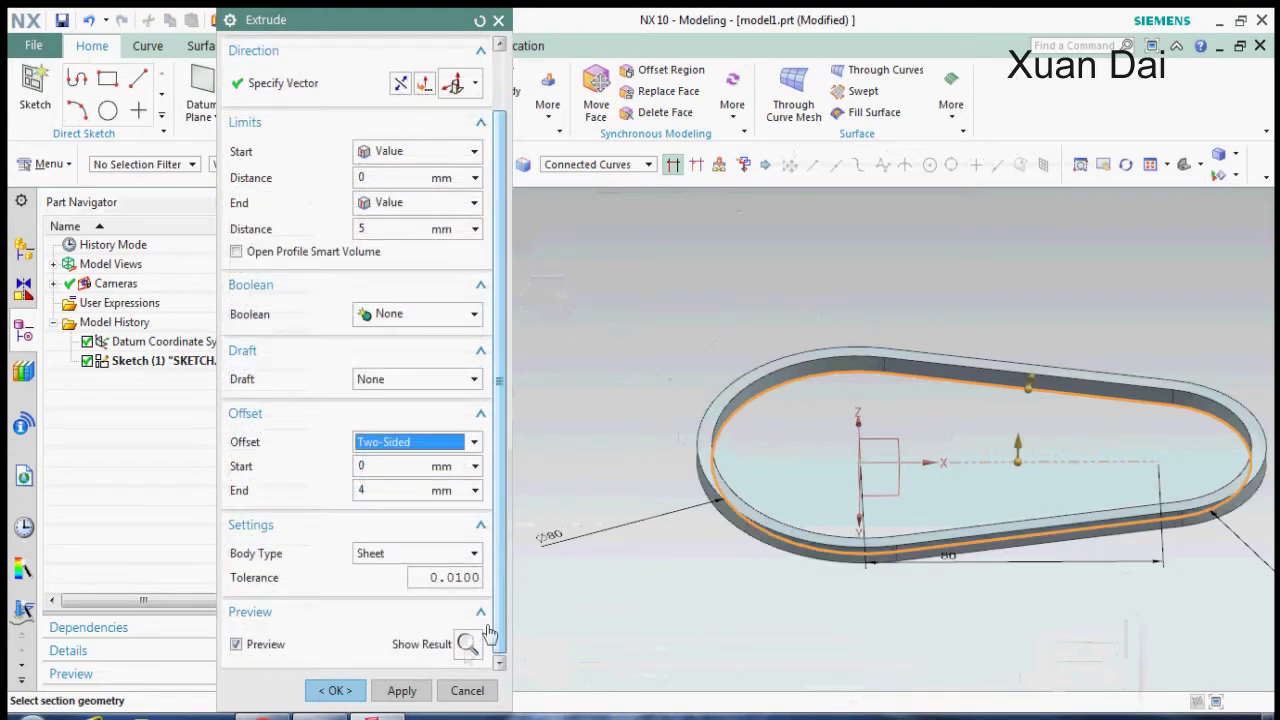
click(336, 690)
middle_drag(463, 363, 480, 397)
click(33, 88)
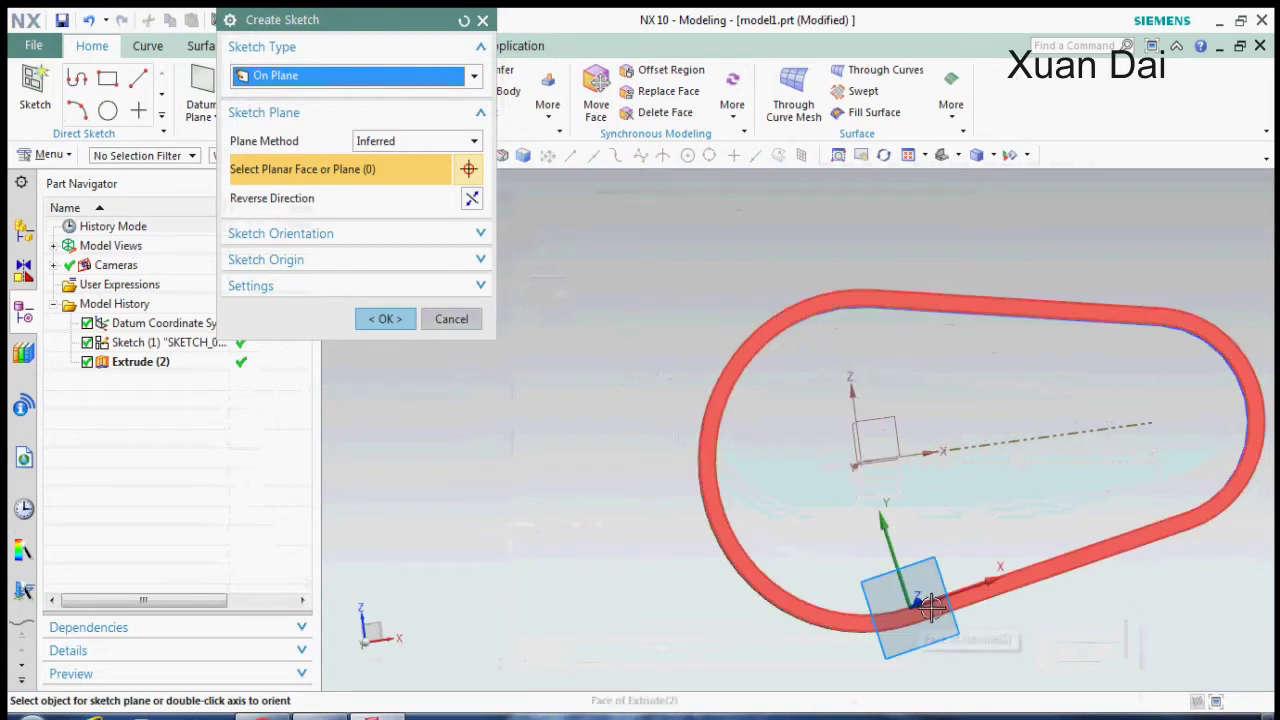
Begin Sketch (3) on the XZ datum plane and zoom in
click(884, 412)
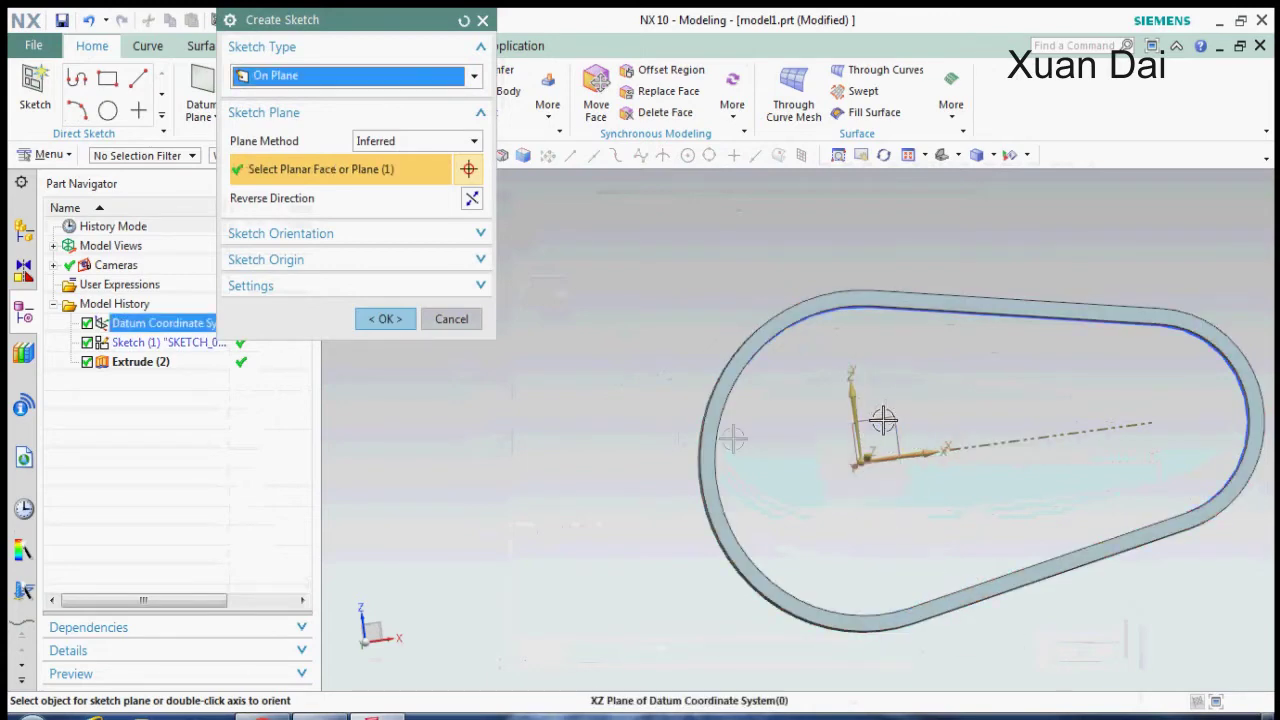
click(380, 327)
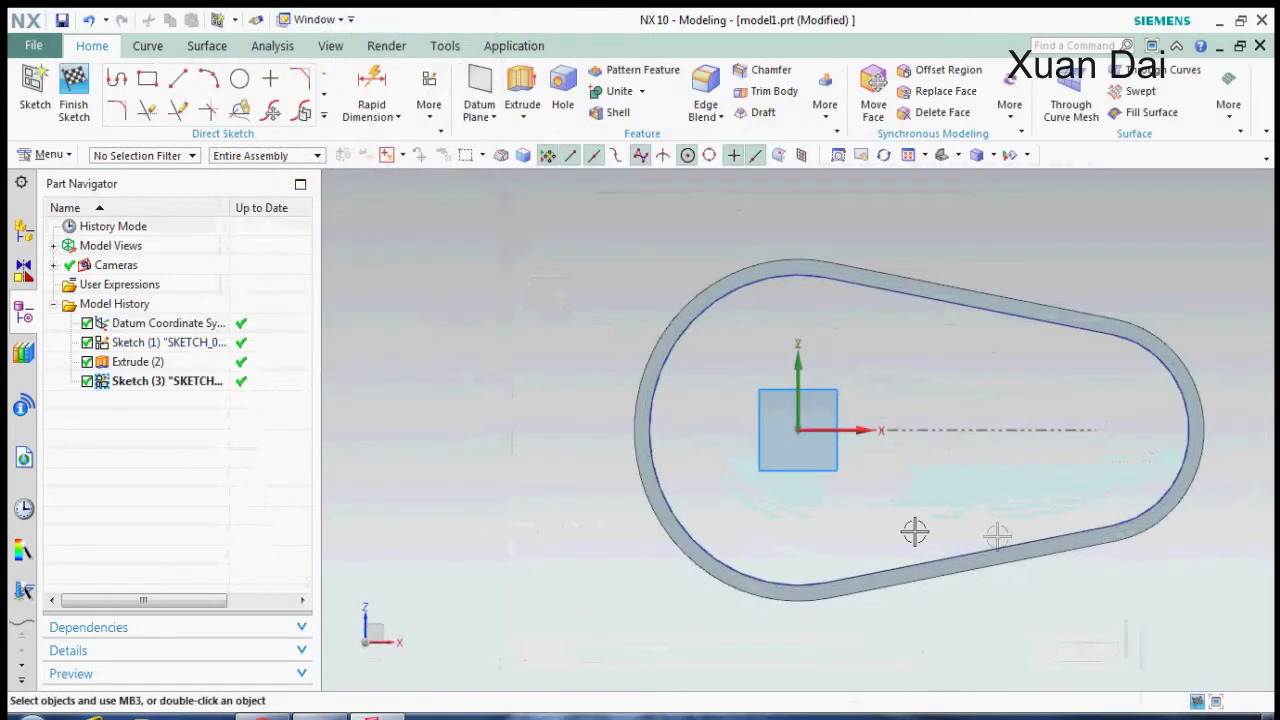
scroll(963, 604, up, 2)
scroll(963, 603, up, 1)
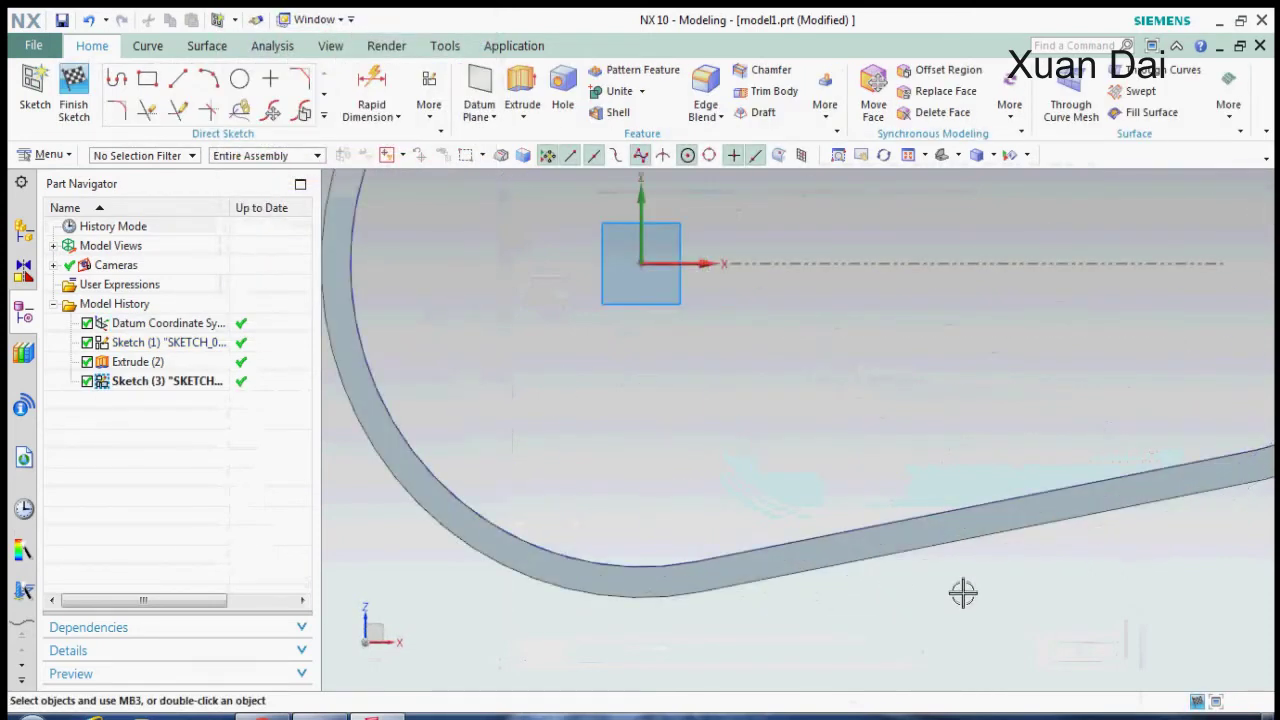
Draw a circle centred on the ring's inner edge
key(o)
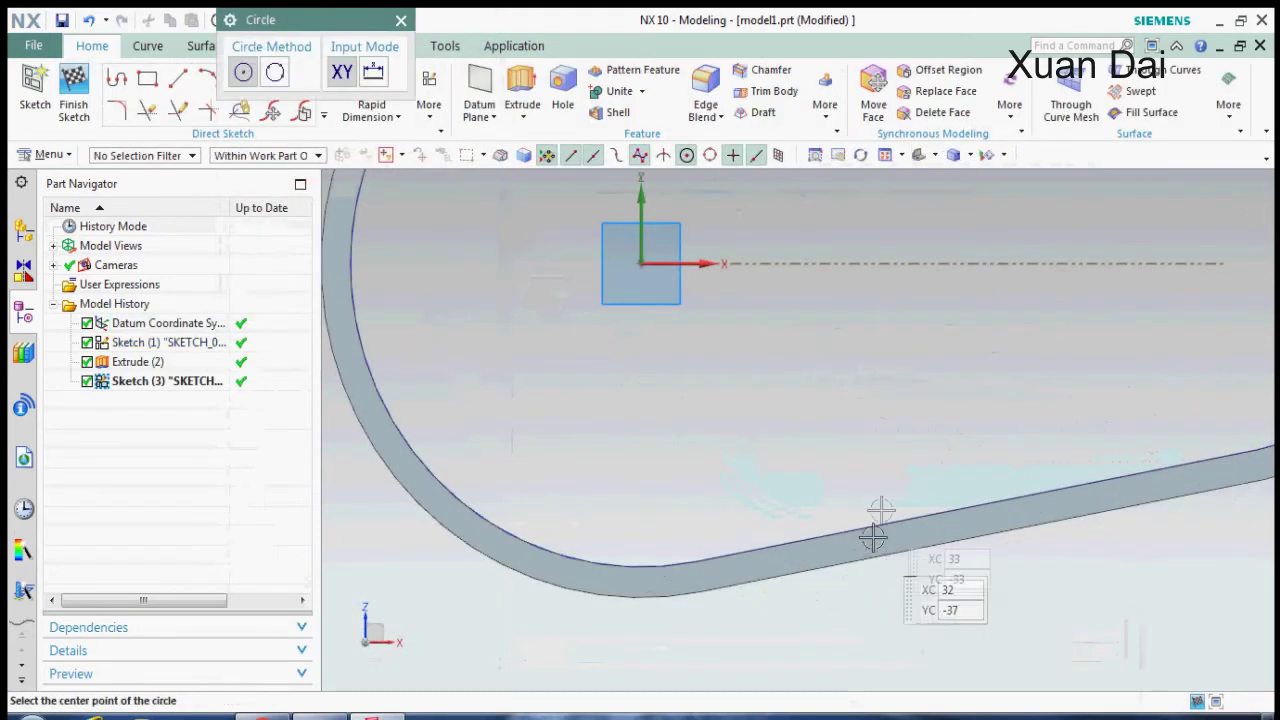
click(895, 494)
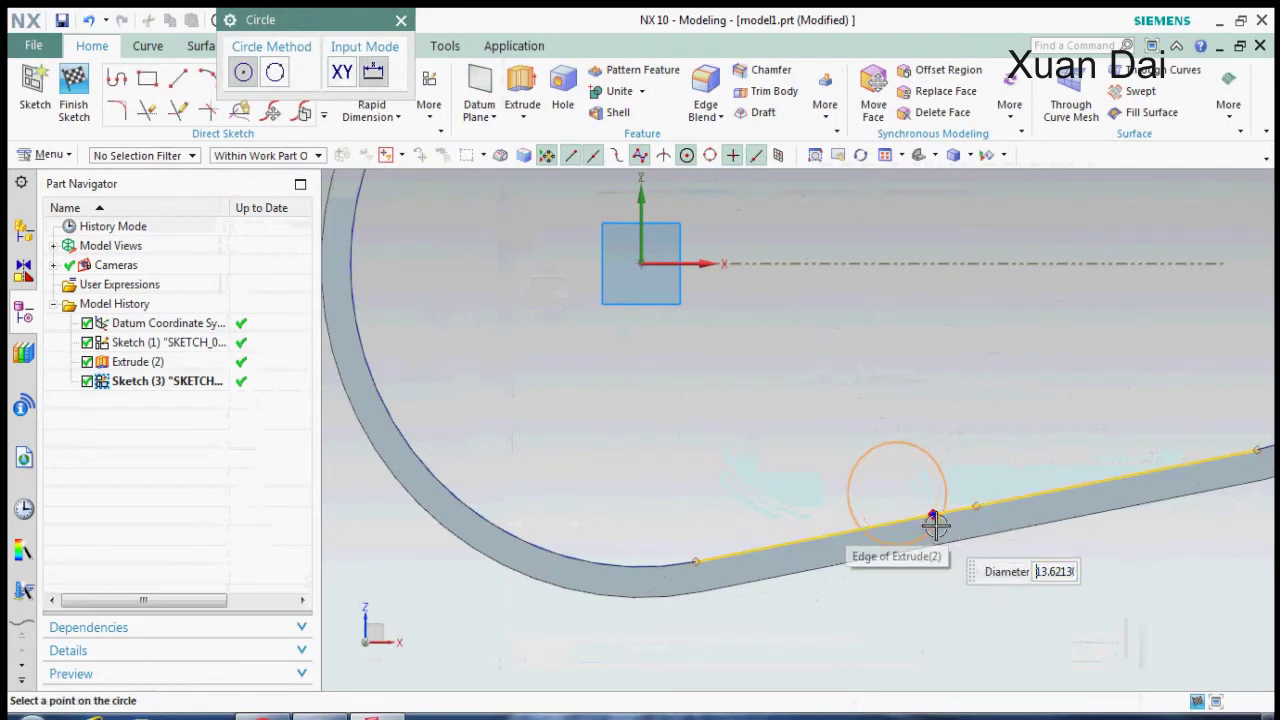
scroll(900, 536, up, 1)
scroll(912, 533, up, 1)
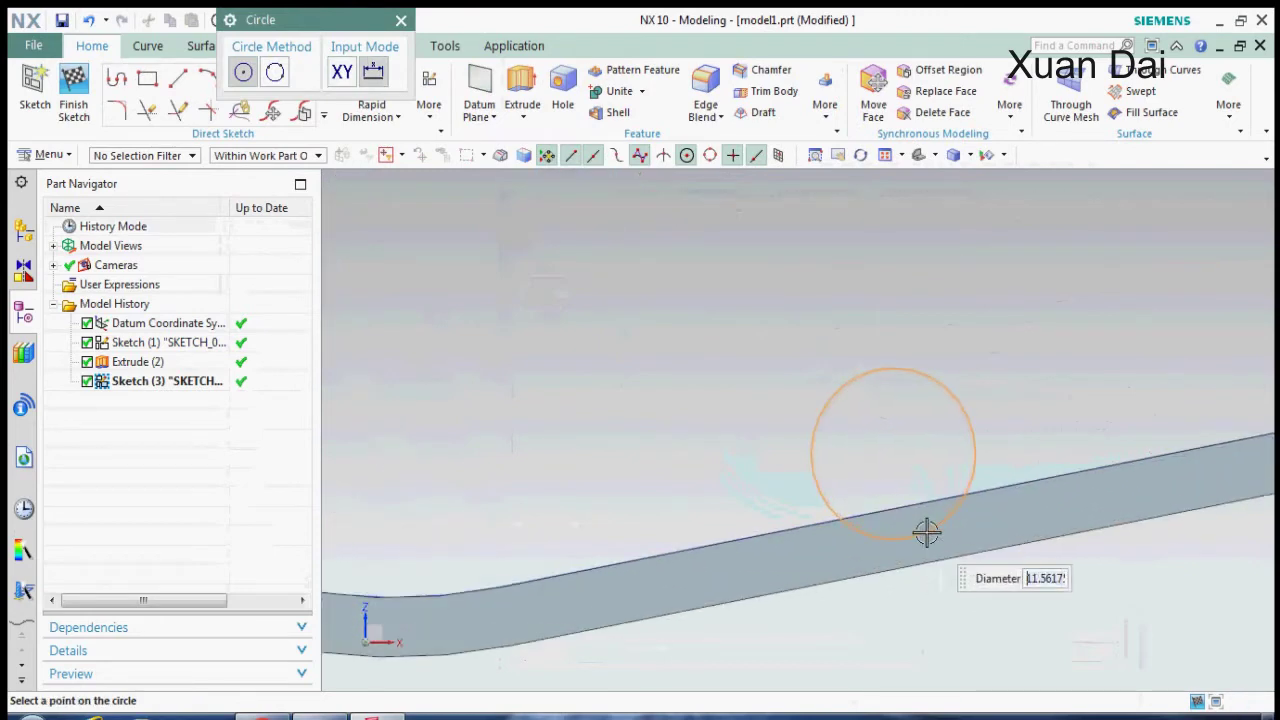
click(924, 540)
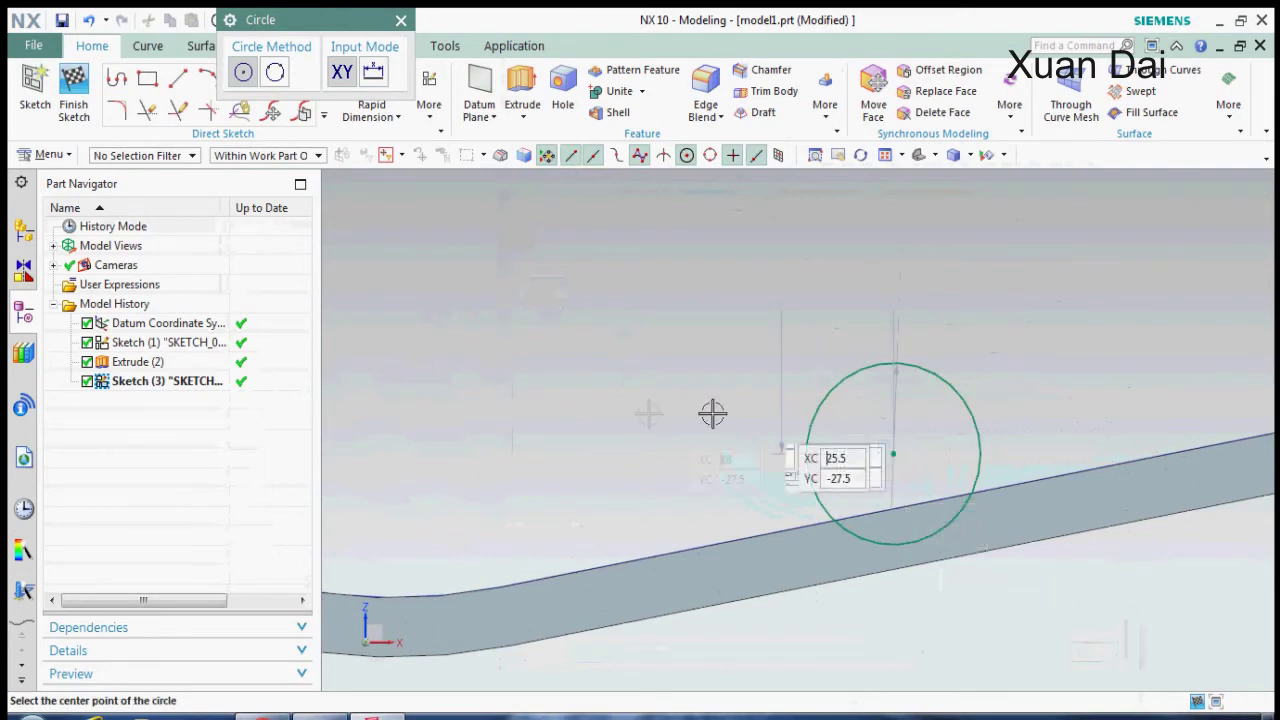
key(Escape)
Dimension the notch circle to diameter 10
key(d)
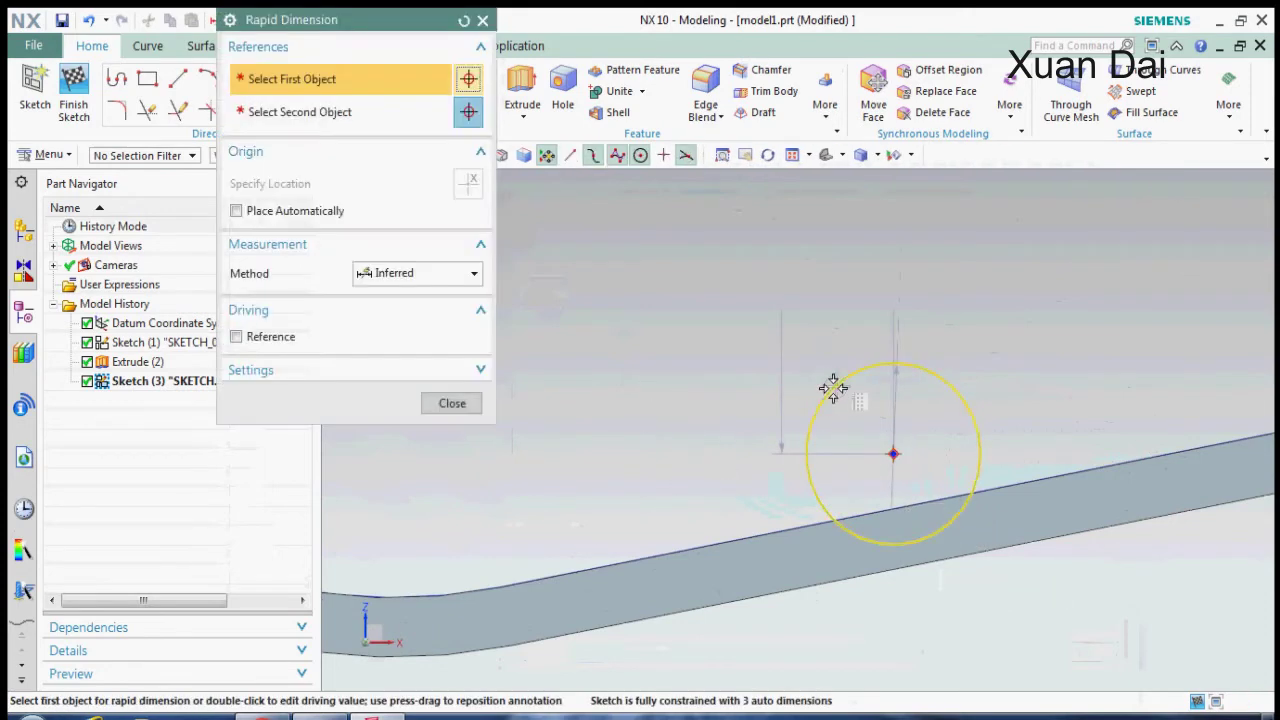
click(834, 386)
click(693, 363)
text(10)
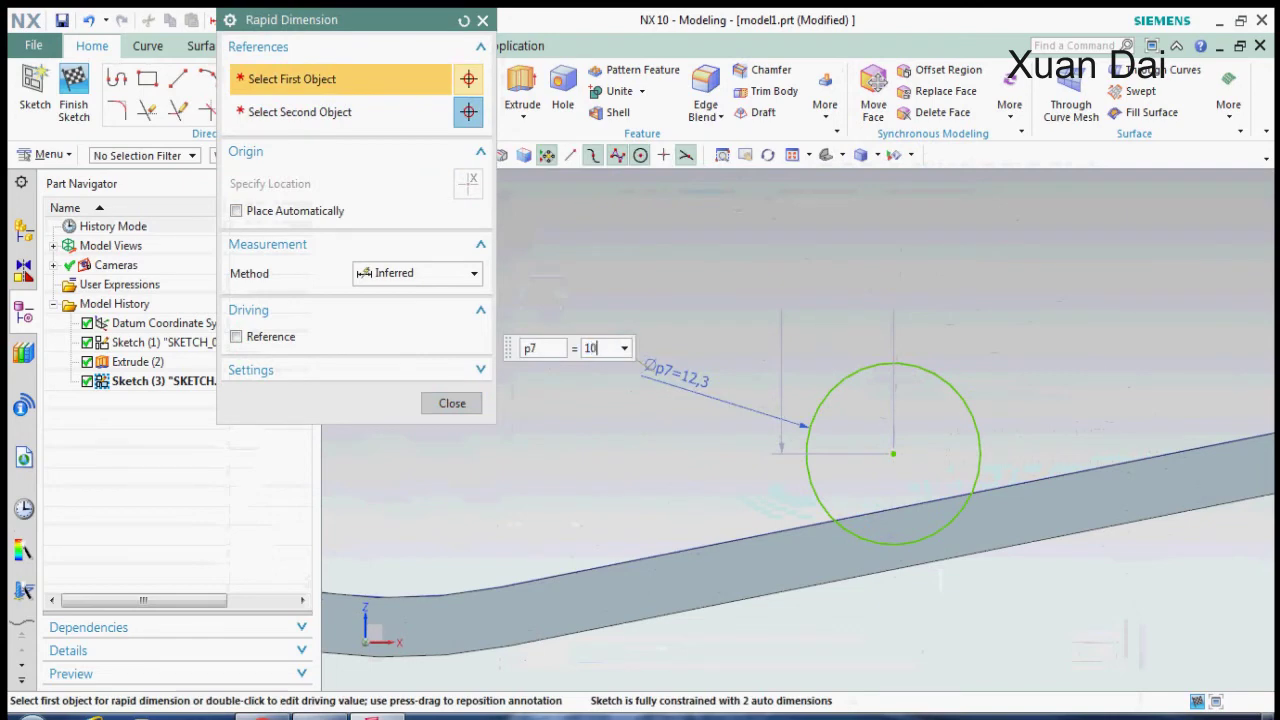
key(Return)
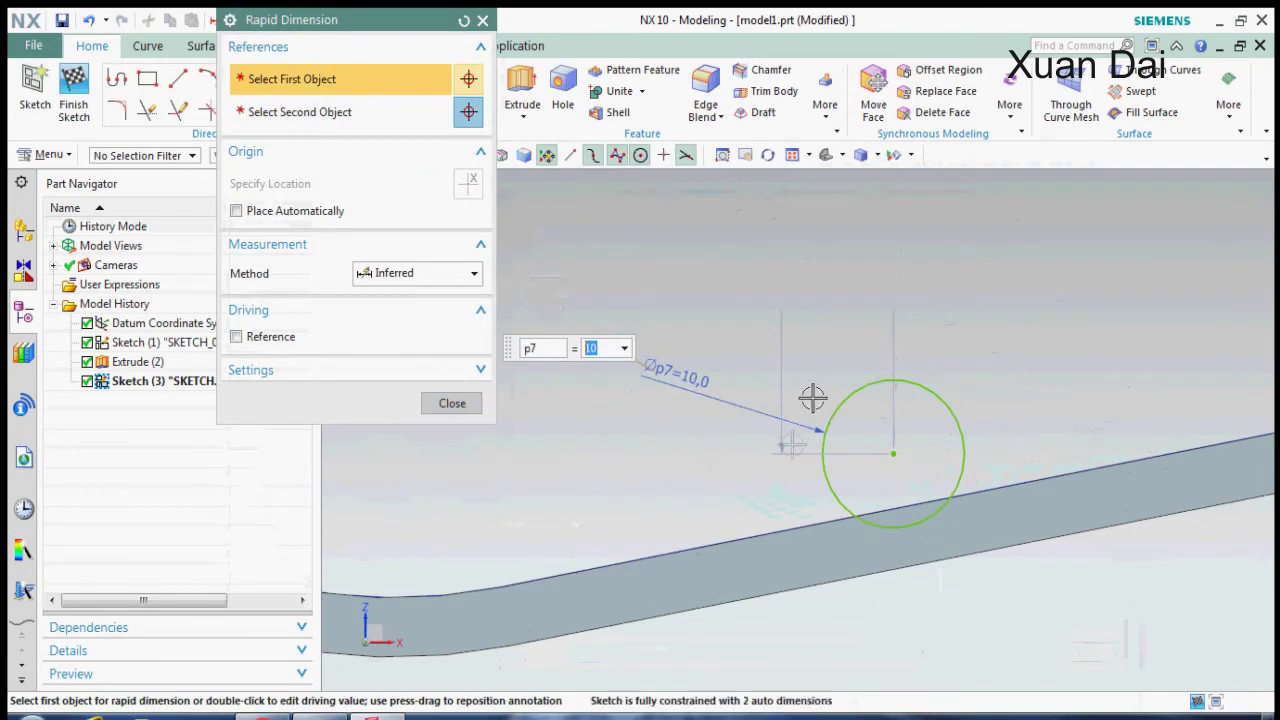
click(450, 403)
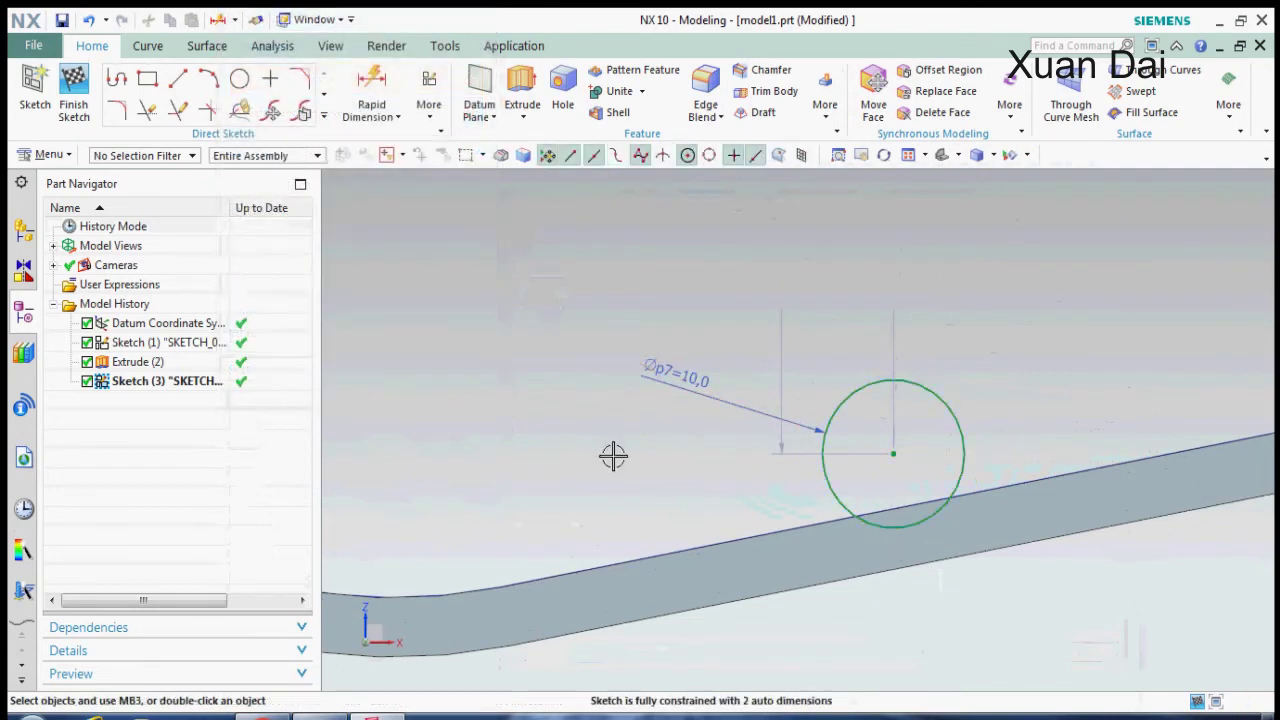
scroll(613, 456, down, 1)
scroll(613, 456, up, 2)
scroll(613, 456, down, 2)
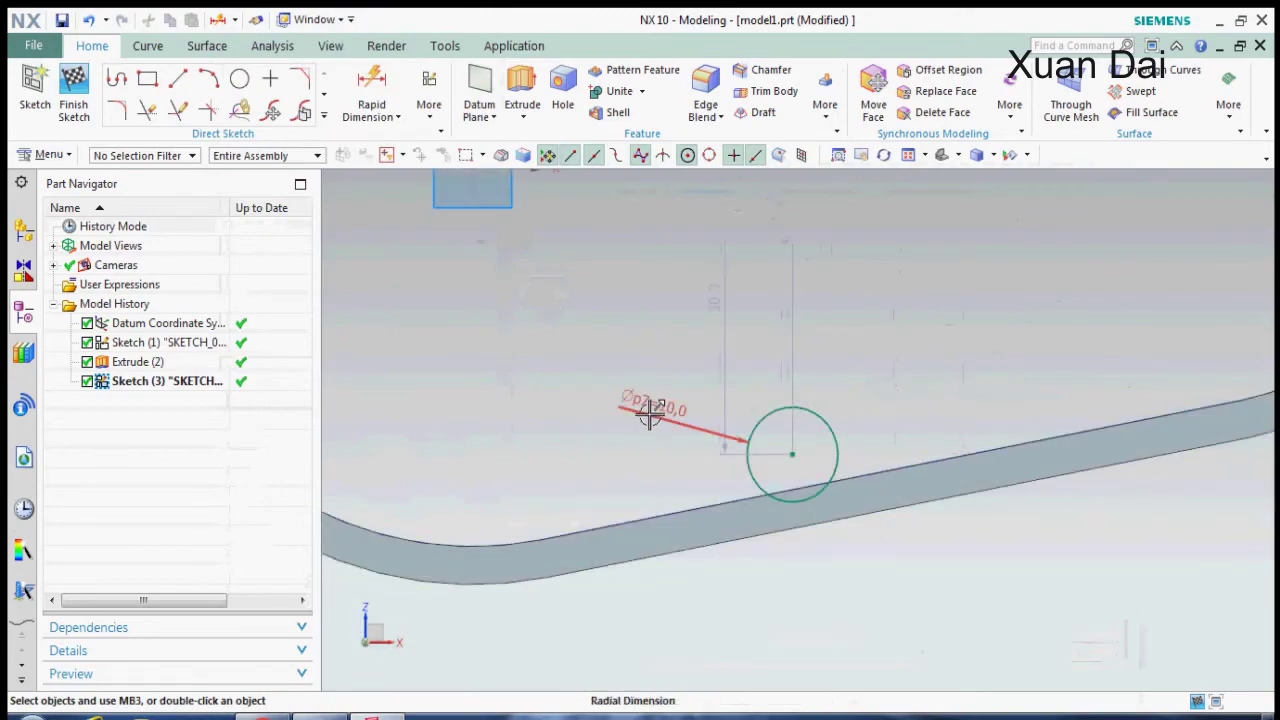
Finish the notch sketch and tilt the view of the belt
key(ctrl+q)
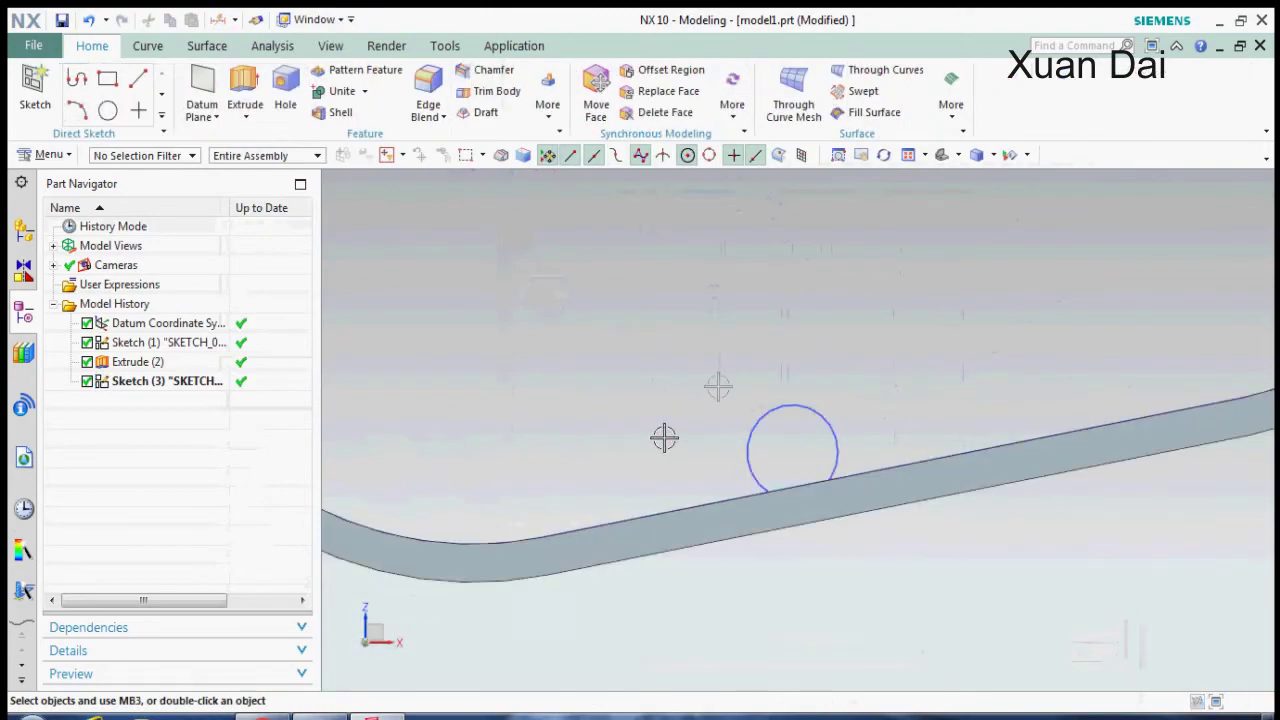
mouse_move(664, 437)
middle_down()
mouse_move(677, 371)
mouse_move(591, 434)
middle_up()
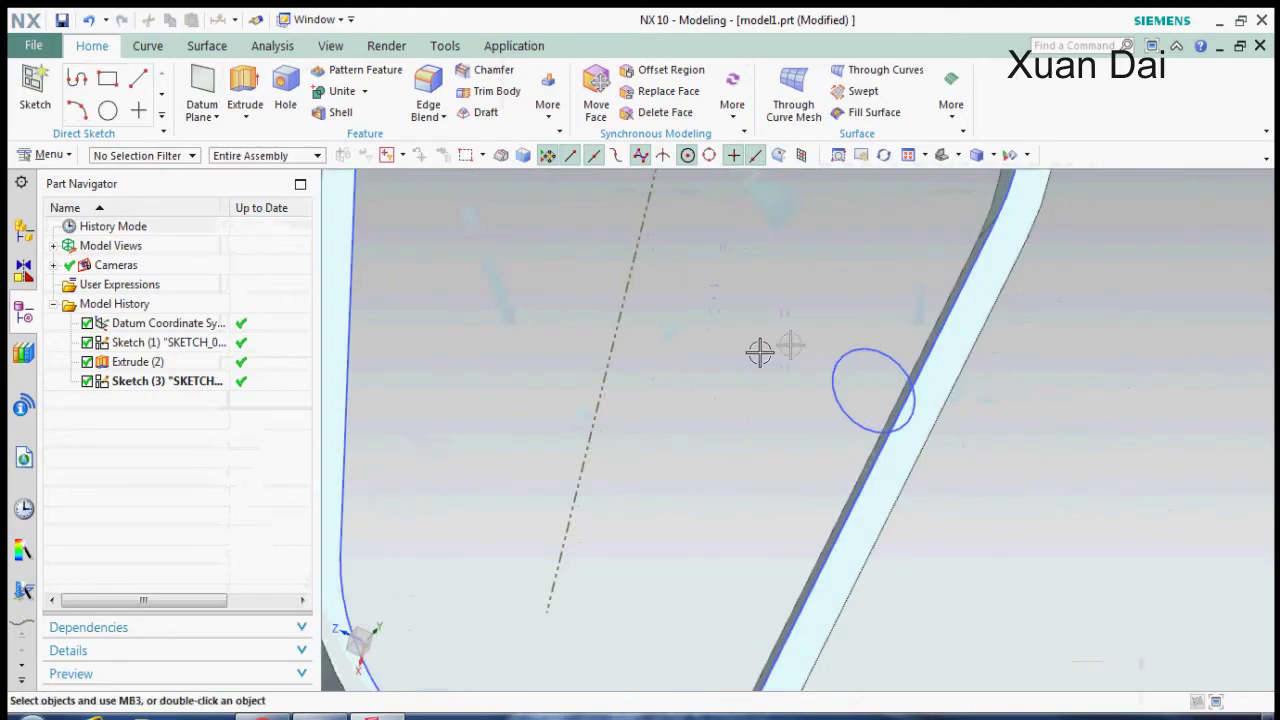
key(x)
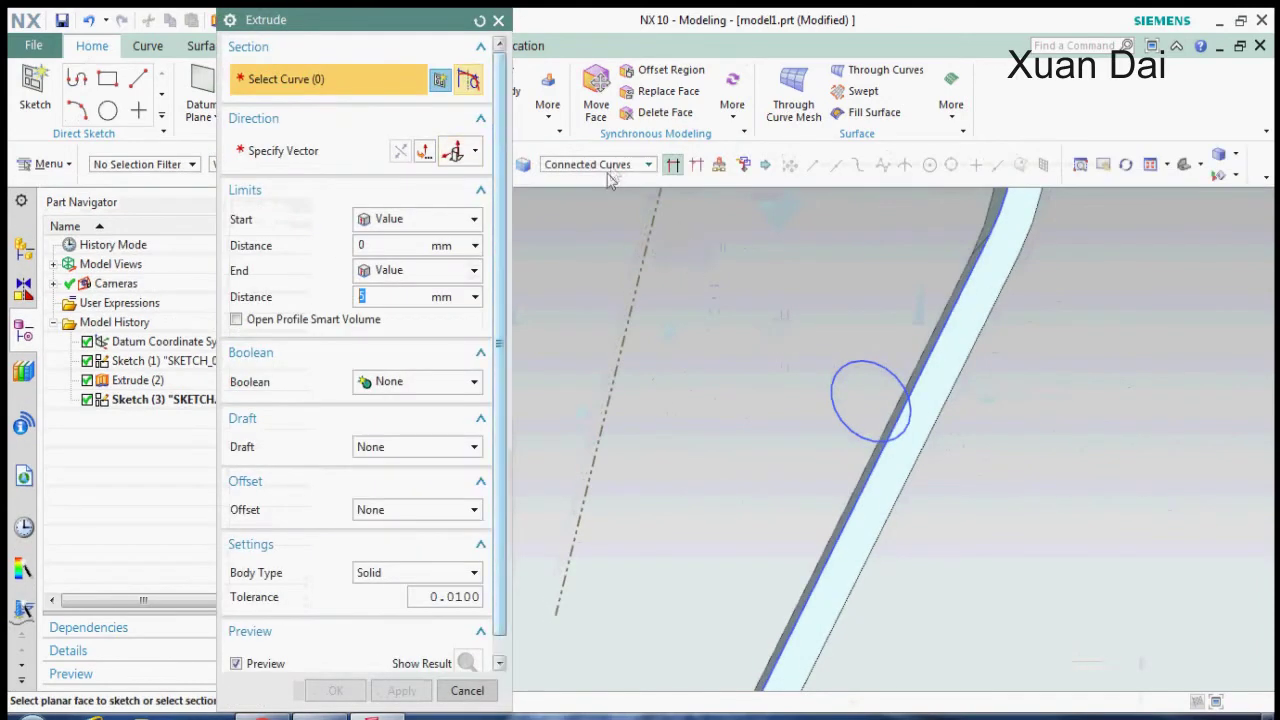
Extrude the Ø10 circle 0 to 5 mm with Boolean Subtract to cut the first notch
click(849, 355)
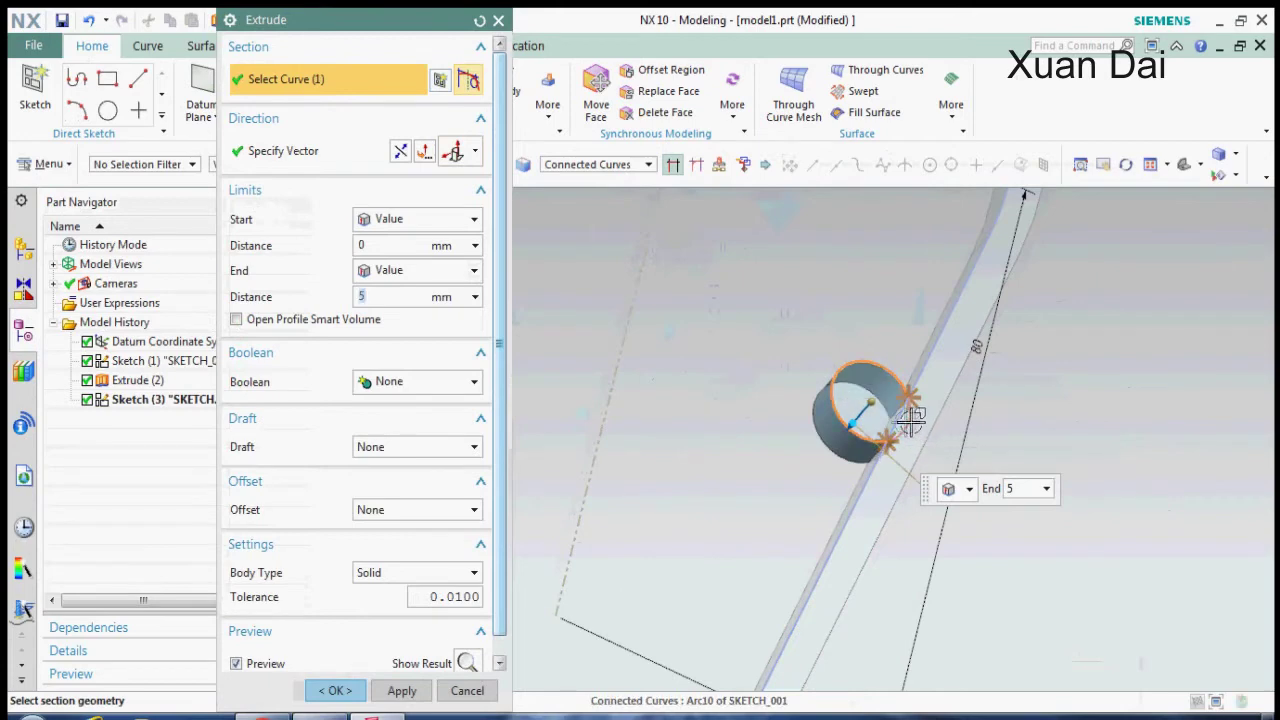
mouse_move(730, 366)
middle_down()
mouse_move(784, 395)
mouse_move(823, 366)
middle_up()
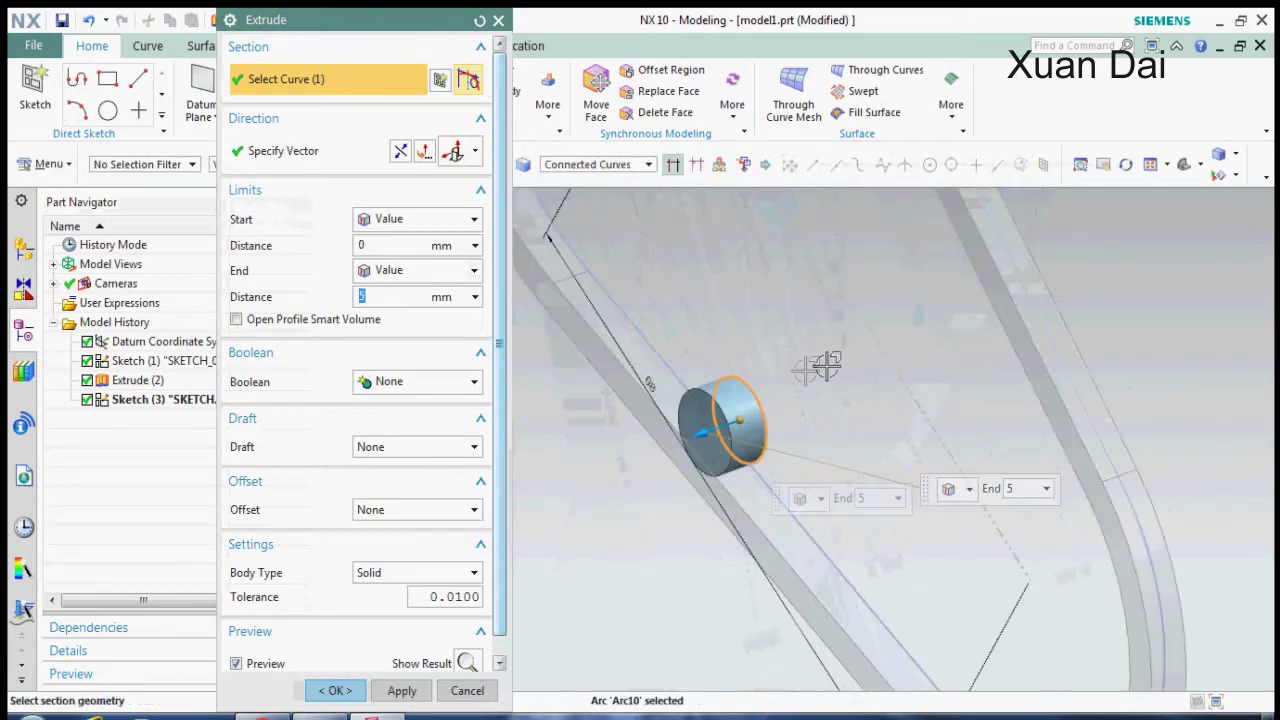
click(448, 397)
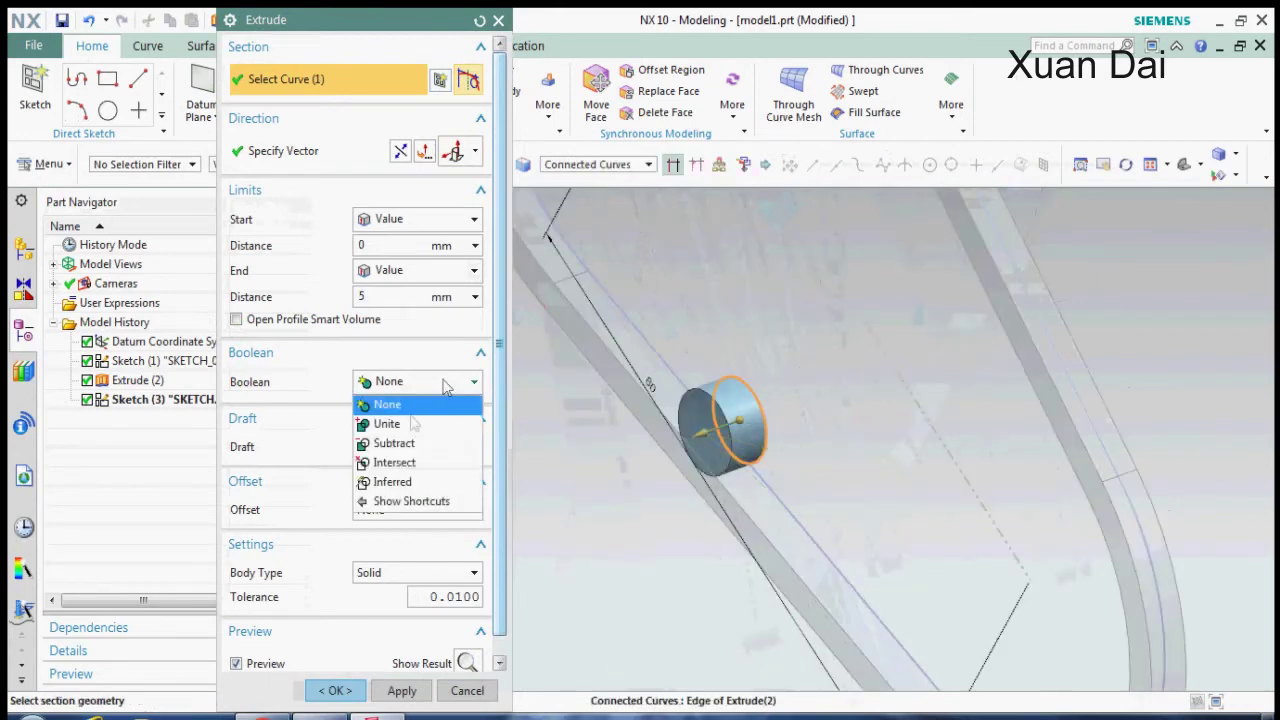
click(388, 427)
click(422, 397)
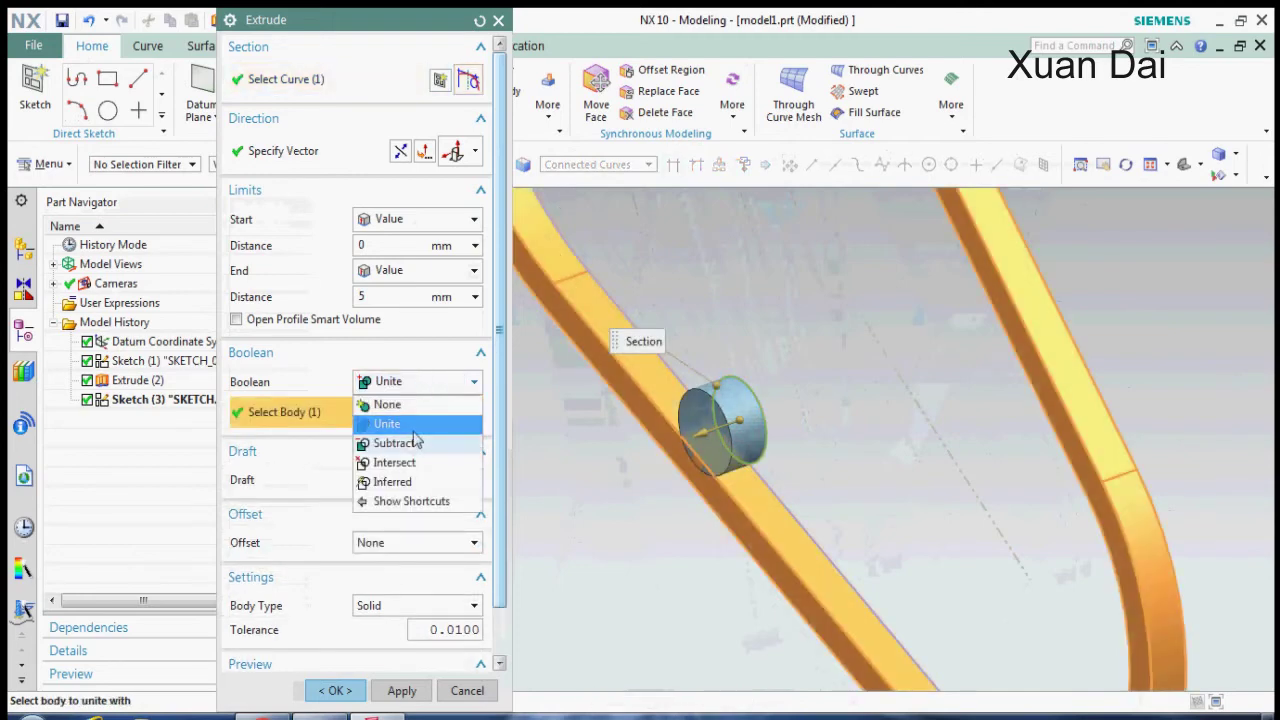
click(405, 446)
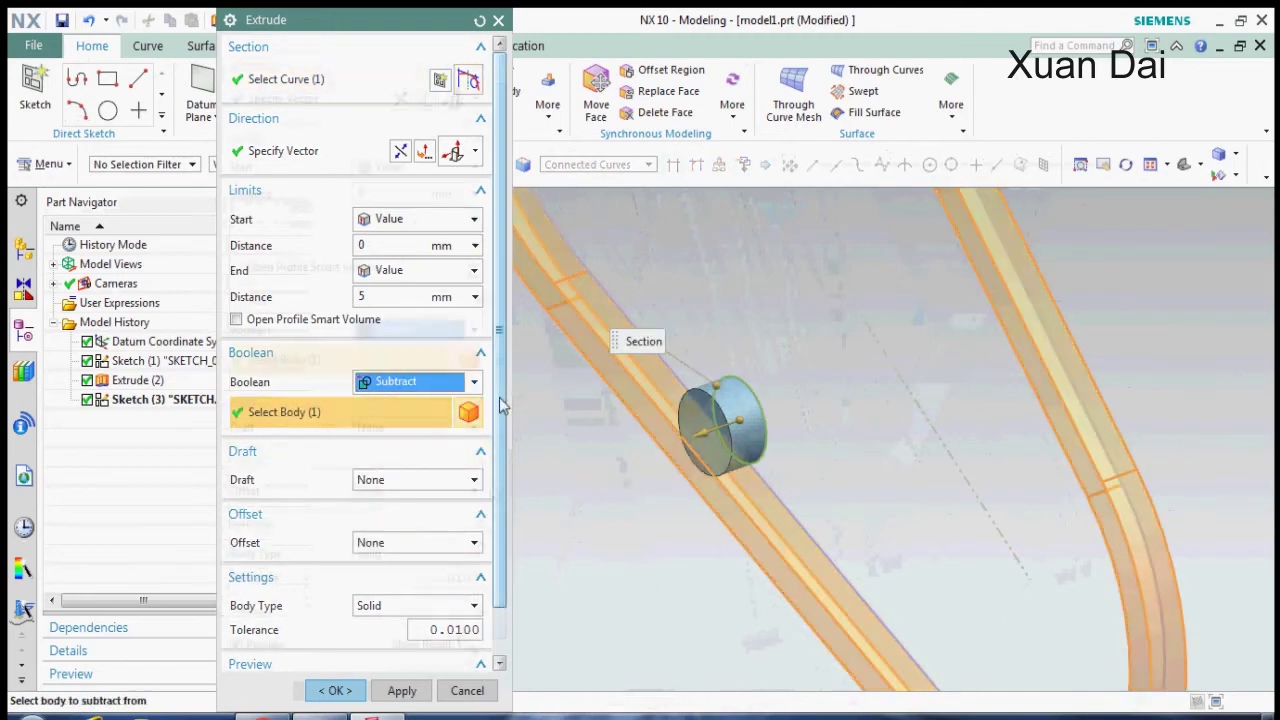
scroll(500, 400, down, 1)
click(466, 644)
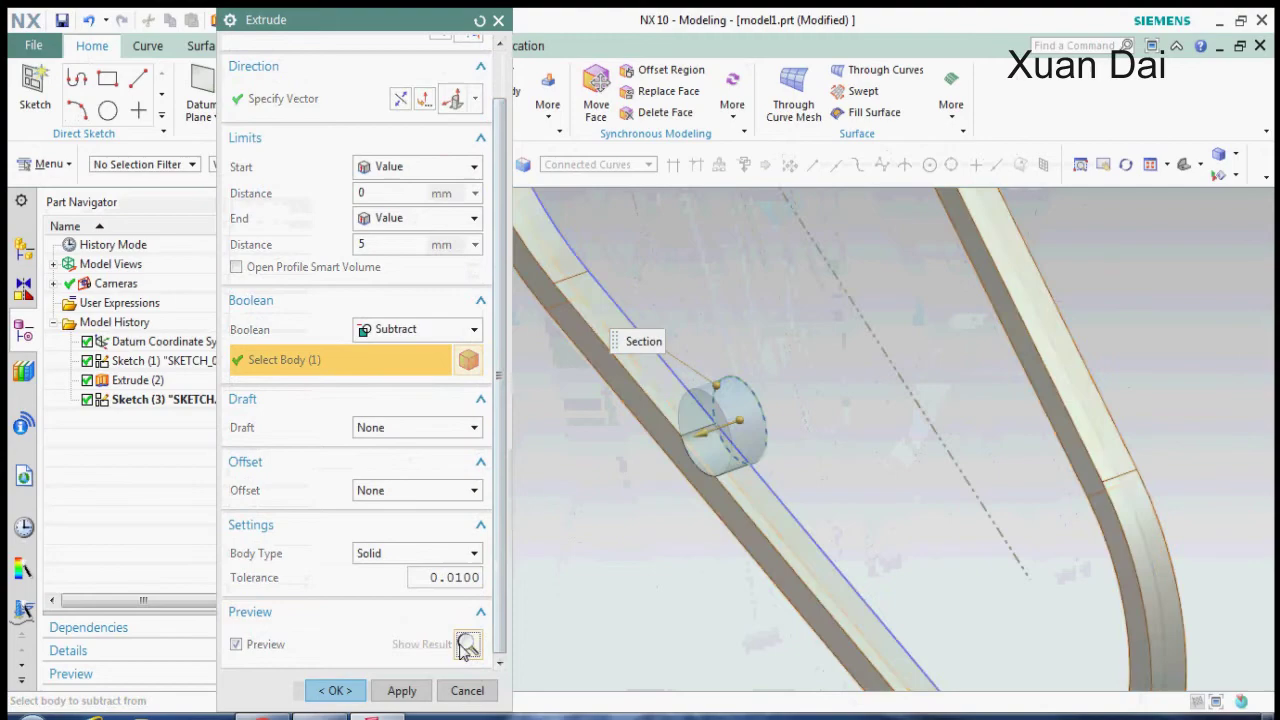
click(335, 691)
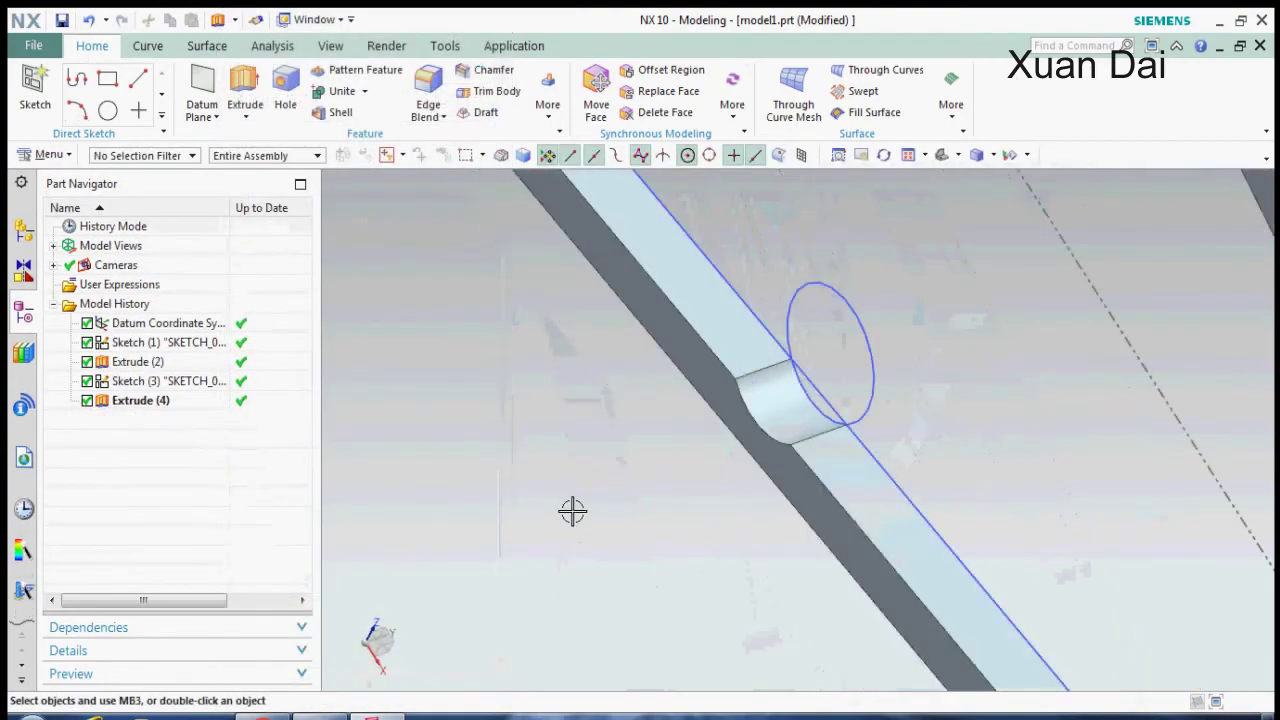
scroll(571, 506, down, 5)
Pattern Extrude (4) Along the belt's inner edge: 40 copies at 2.5% pitch
scroll(561, 520, down, 3)
mouse_move(561, 520)
middle_down()
mouse_move(486, 520)
mouse_move(515, 531)
mouse_move(505, 518)
middle_up()
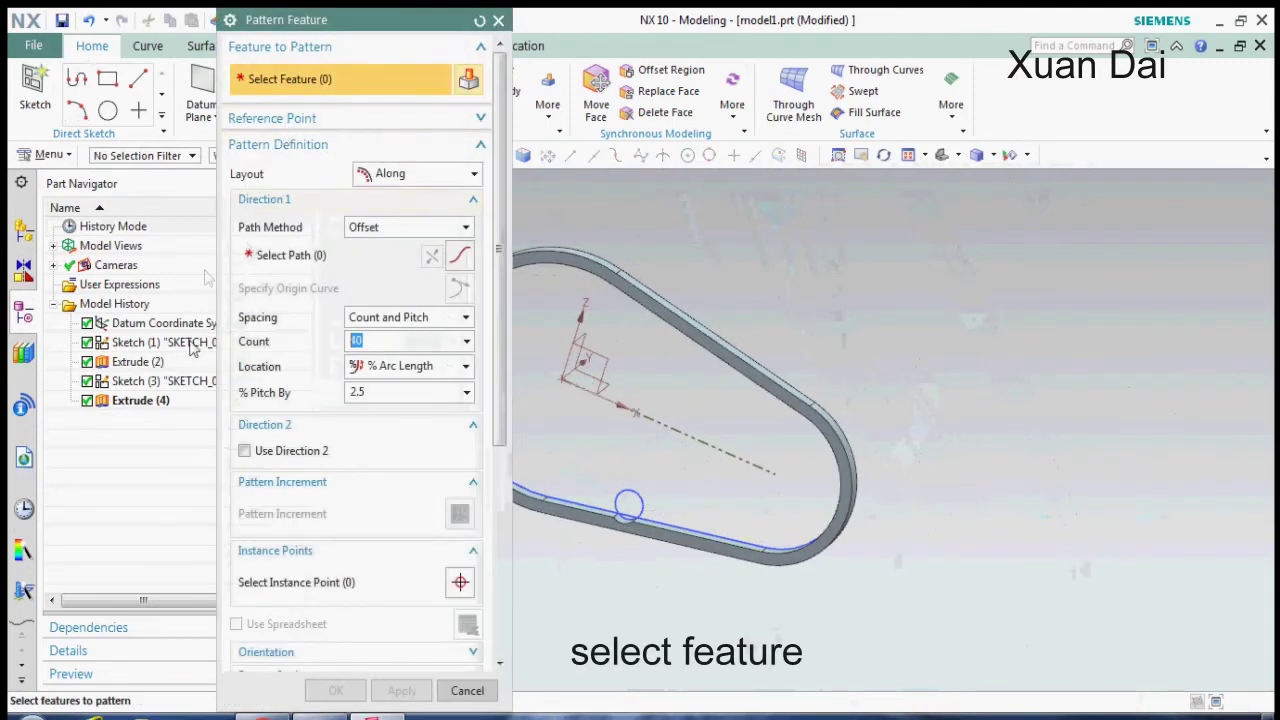
click(148, 398)
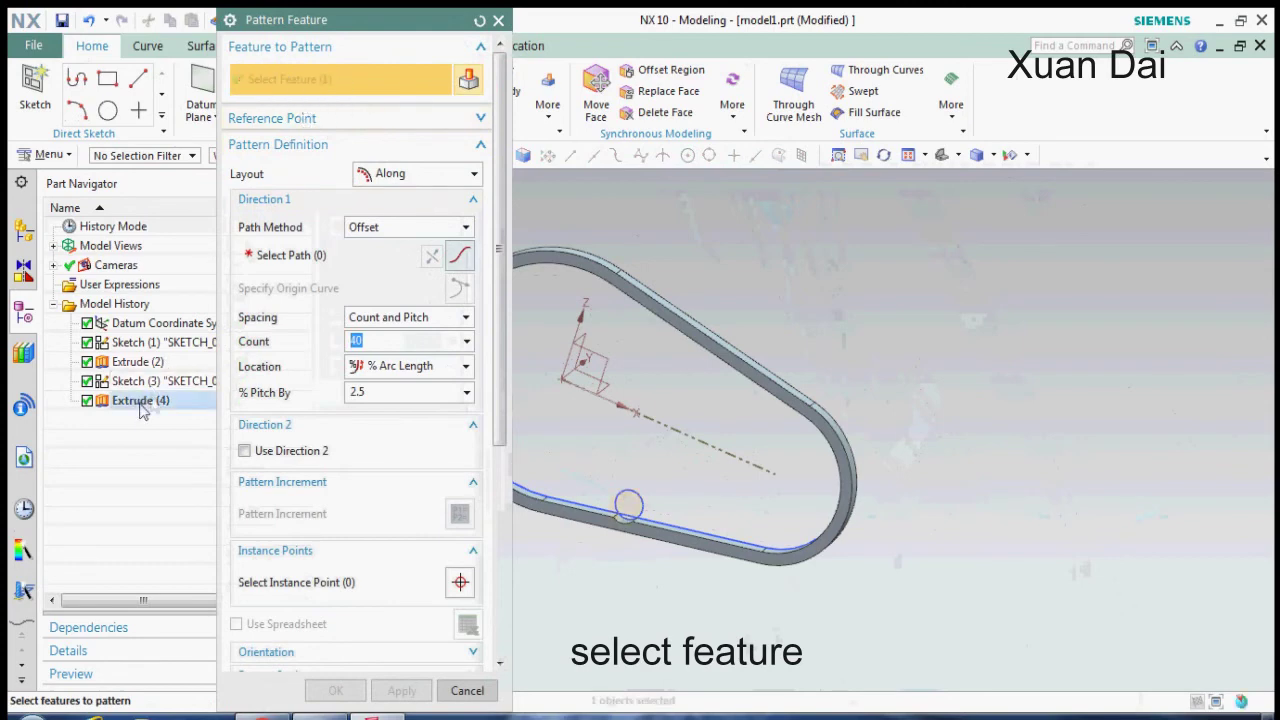
click(297, 254)
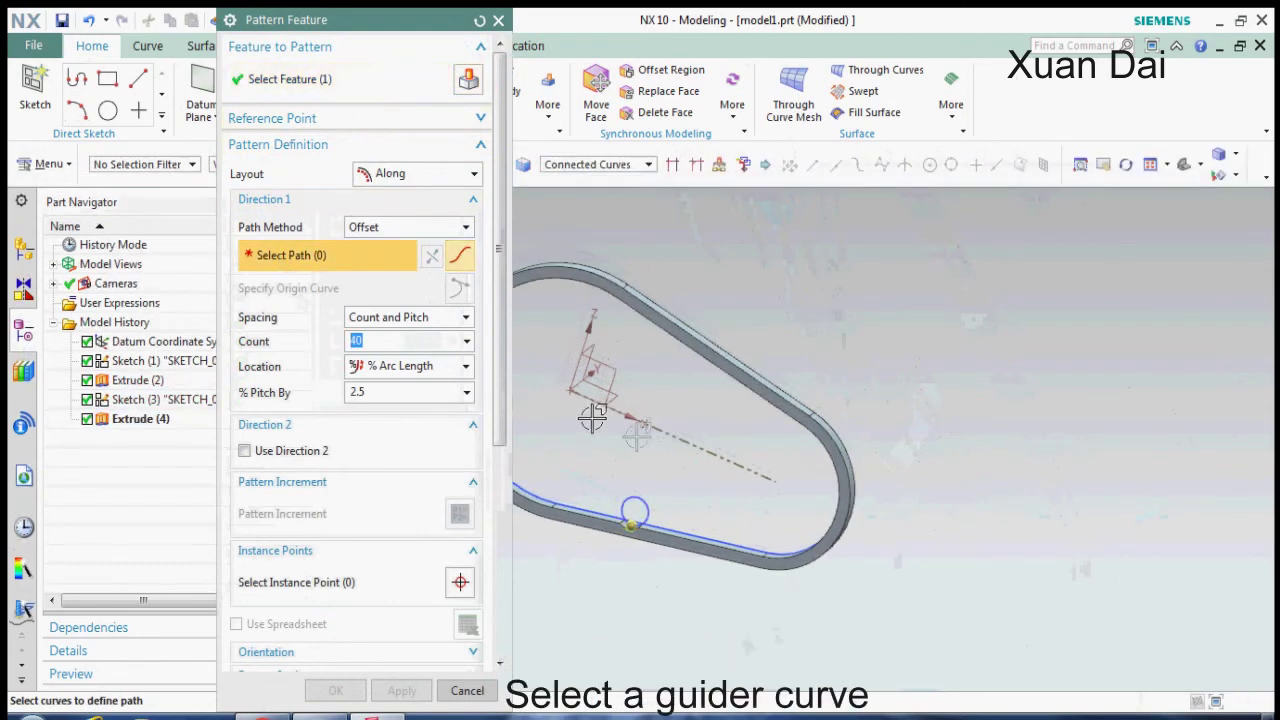
middle_drag(648, 450, 657, 471)
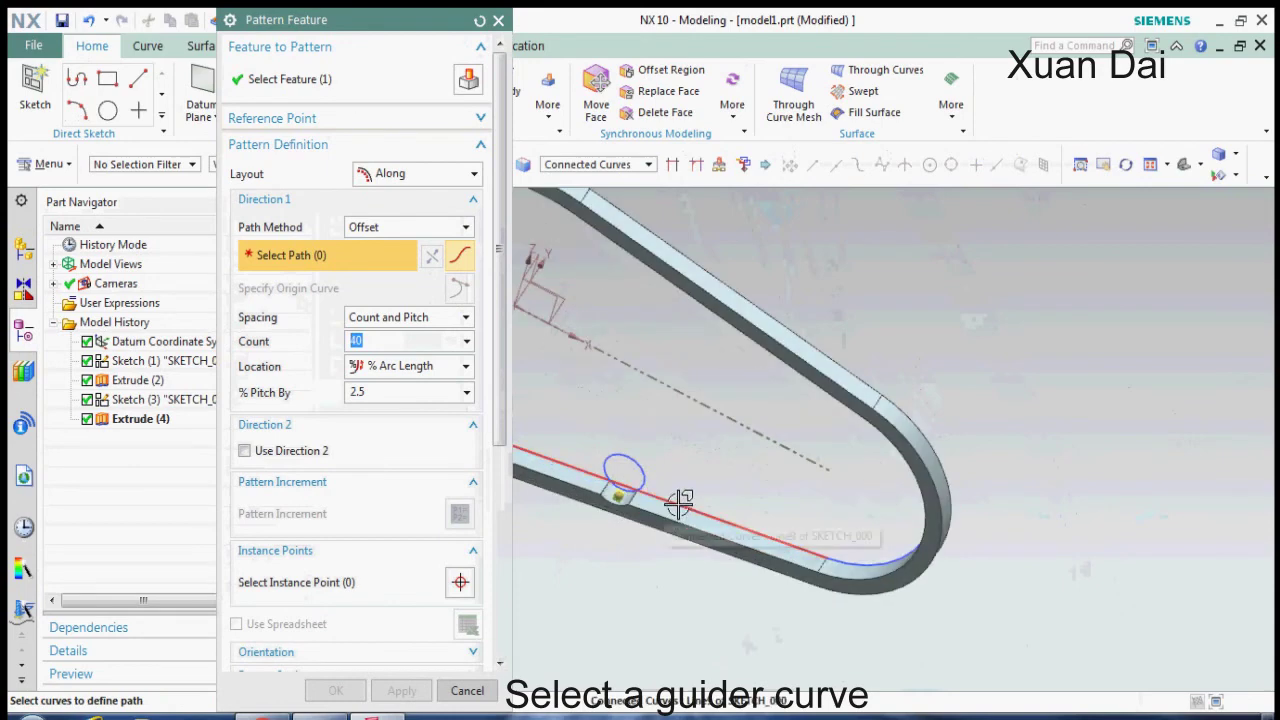
click(680, 503)
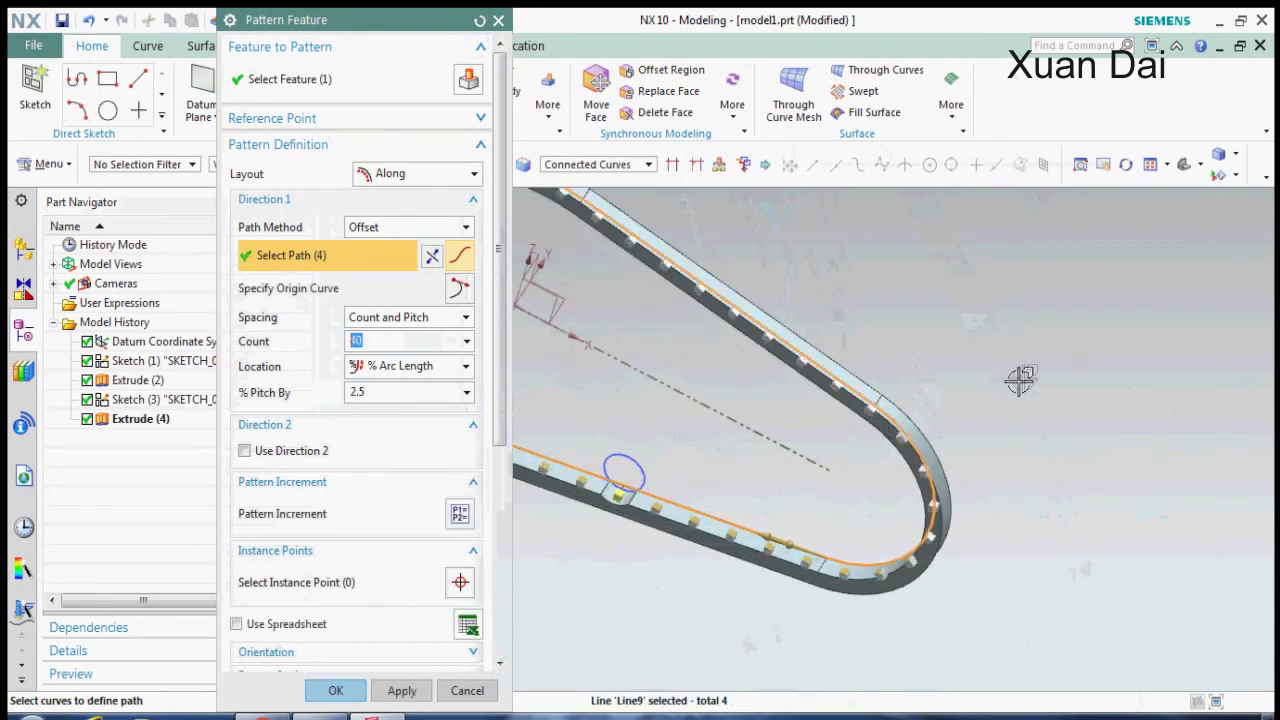
drag(499, 380, 499, 605)
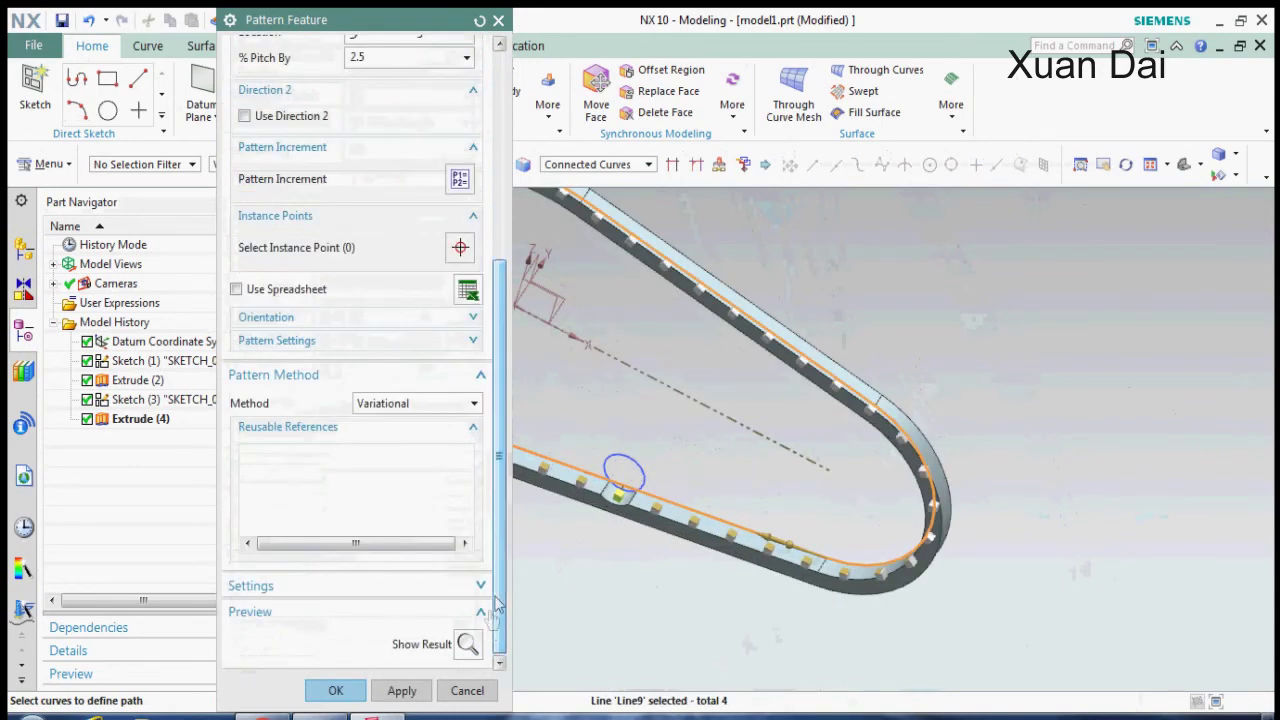
click(467, 645)
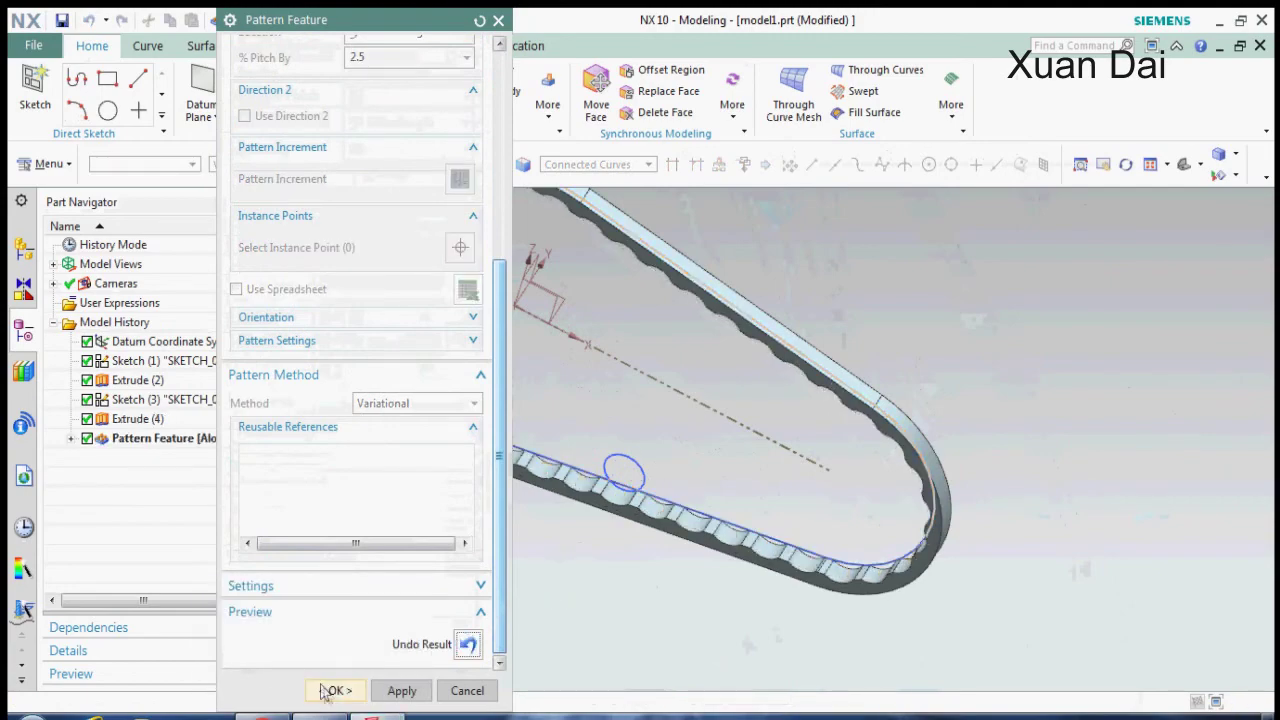
click(325, 690)
scroll(712, 424, up, 2)
scroll(712, 424, up, 2)
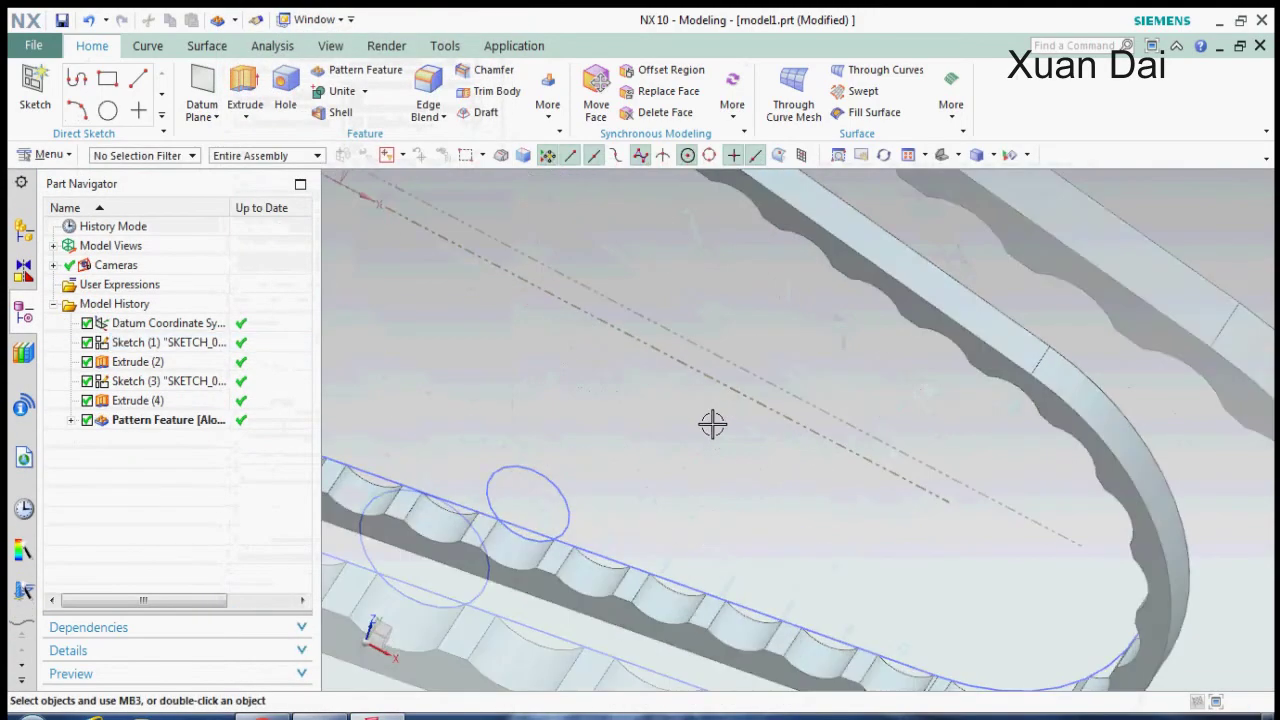
scroll(712, 424, down, 2)
Zoom out and orbit to view the whole notched ring, then switch to the Tools tab
scroll(752, 429, down, 2)
mouse_move(766, 437)
middle_down()
mouse_move(599, 409)
mouse_move(666, 306)
middle_up()
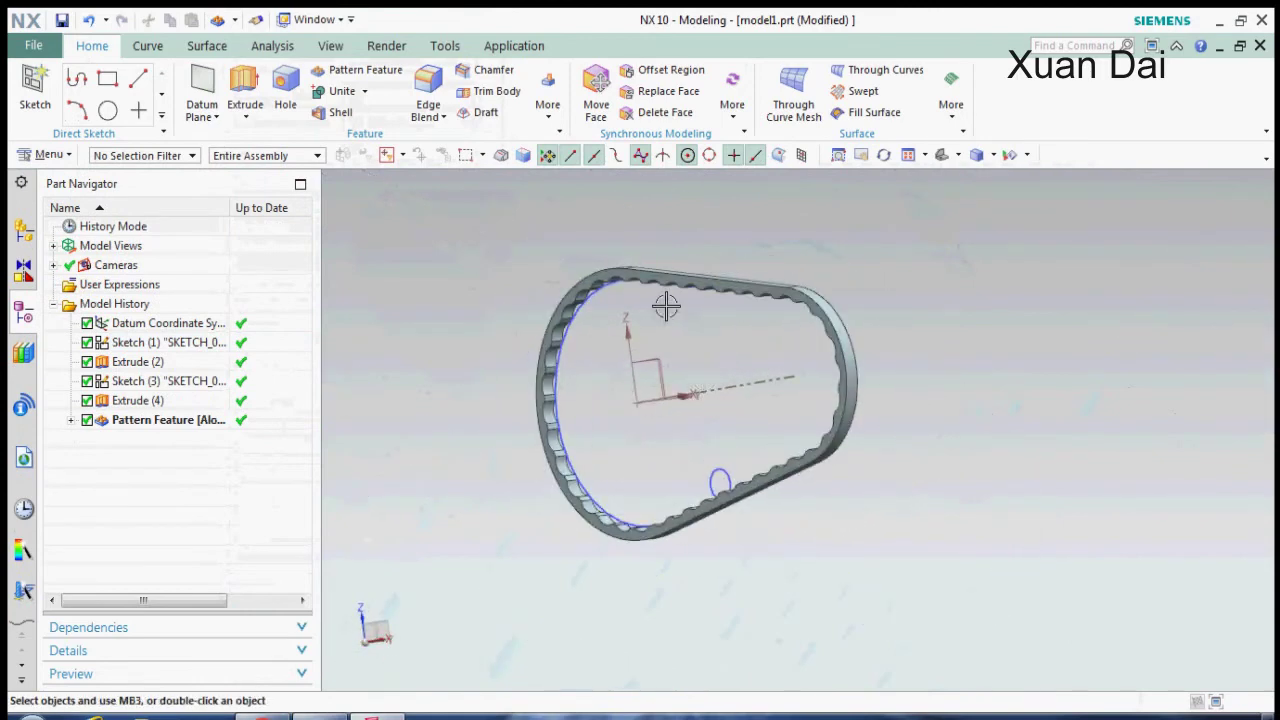
click(445, 46)
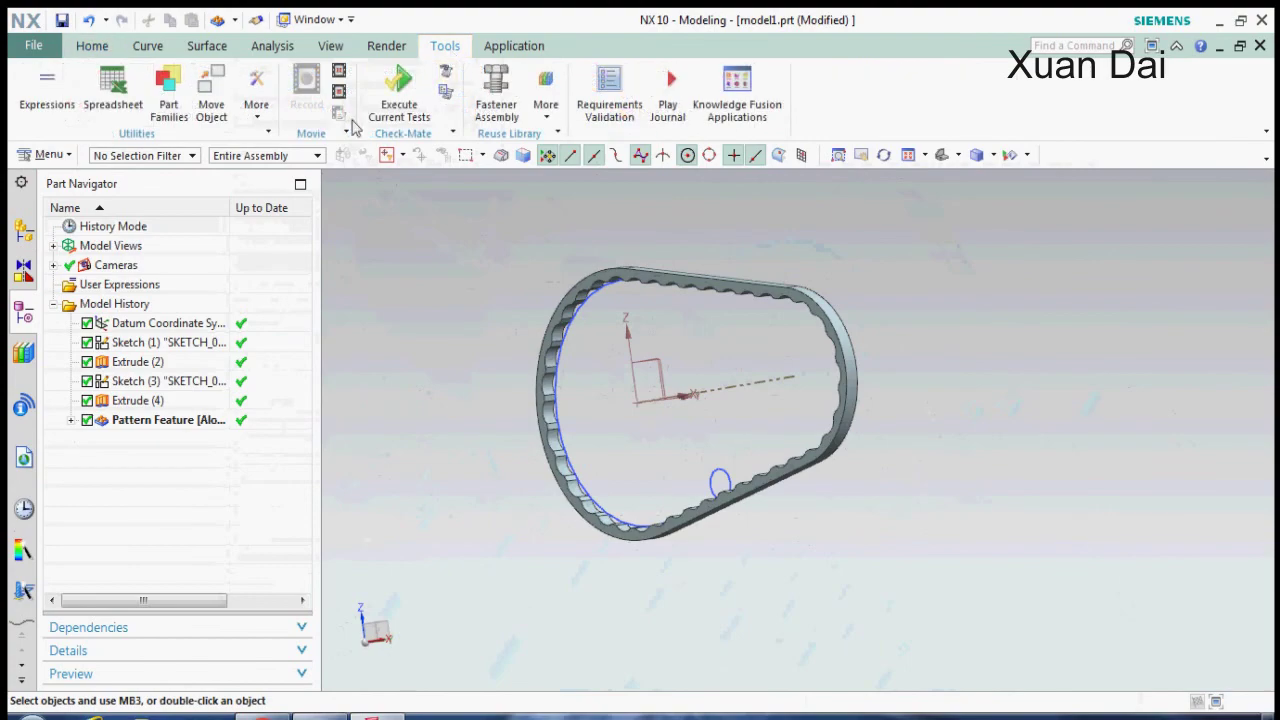